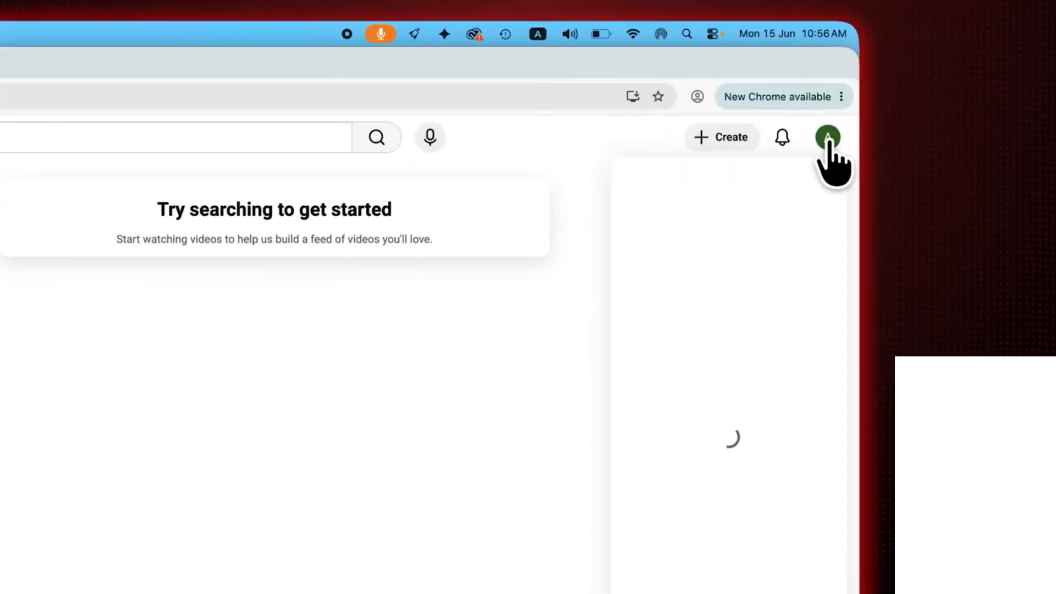
Step: Open the account menu from the profile avatar in YouTube's top-right corner
left_click(960, 107)
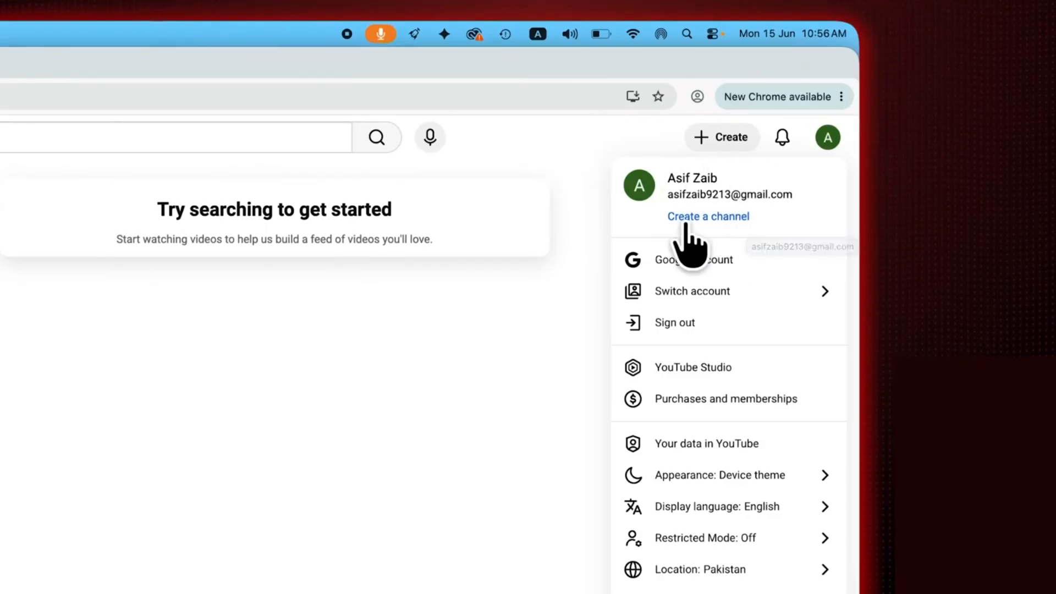
Step: Create the channel with a profile photo uploaded from the computer, keeping the suggested name and handle
left_click(718, 217)
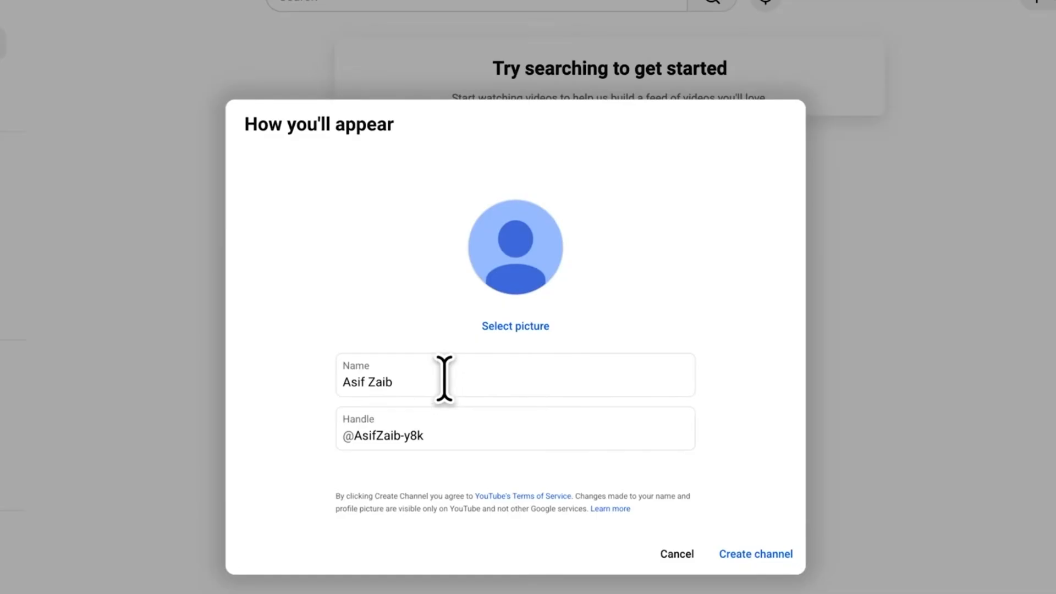
left_click(522, 329)
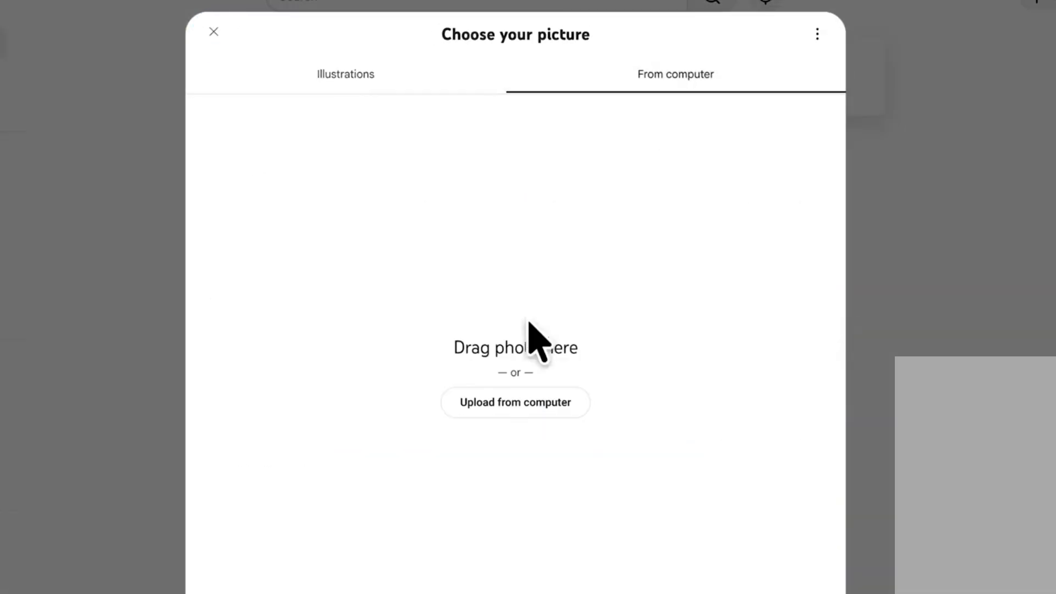
left_click(496, 402)
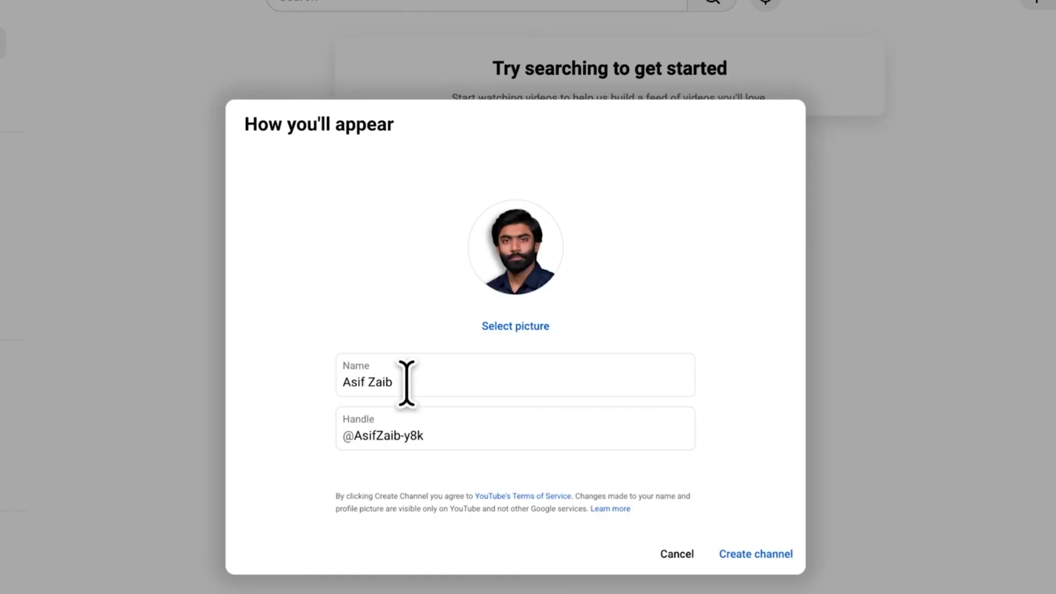
left_click_drag(401, 382, 238, 383)
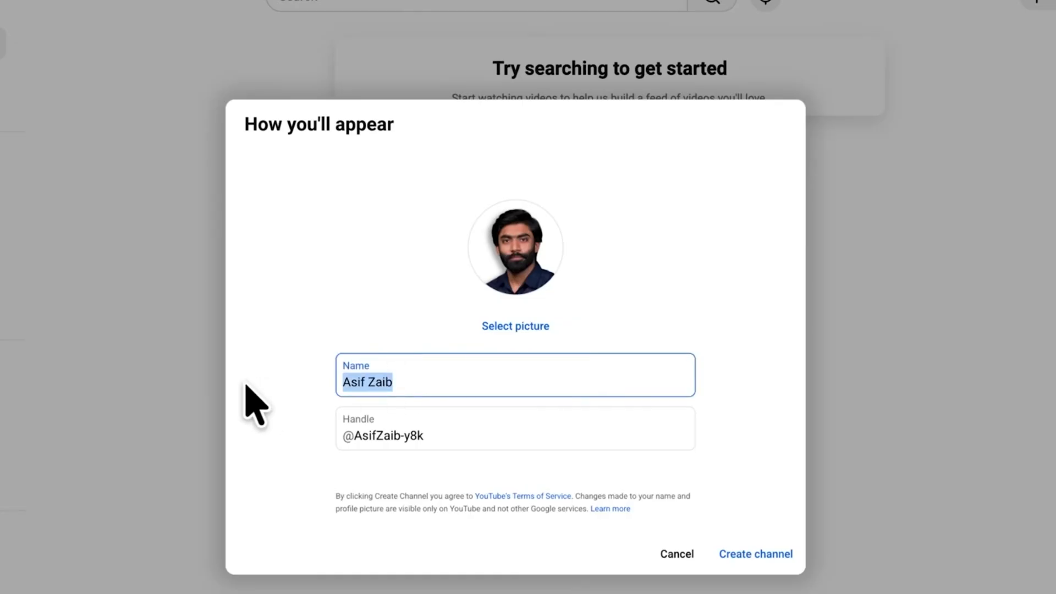
left_click_drag(447, 431, 352, 431)
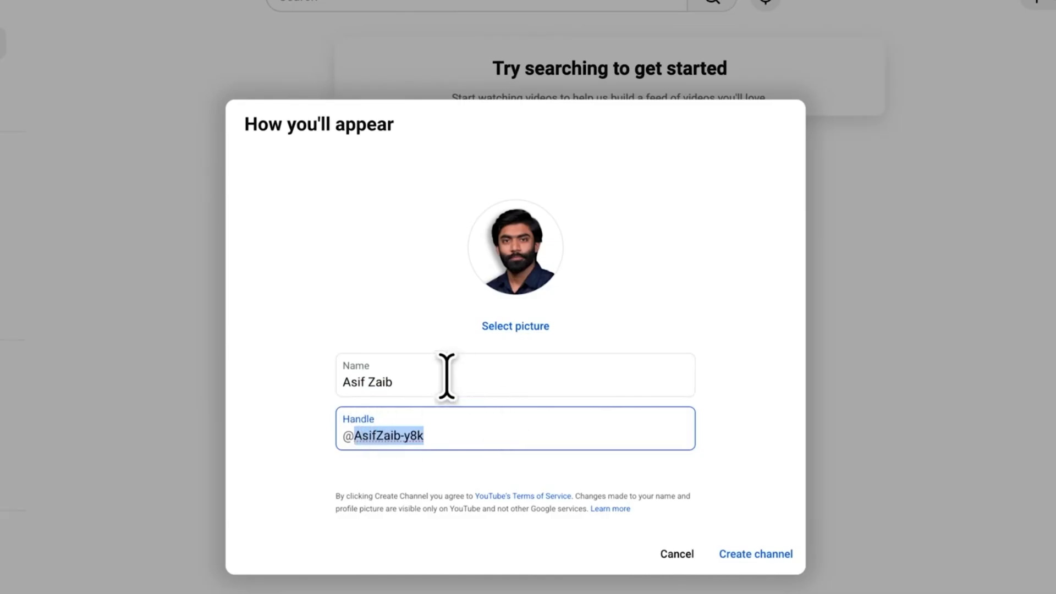
left_click_drag(446, 379, 291, 402)
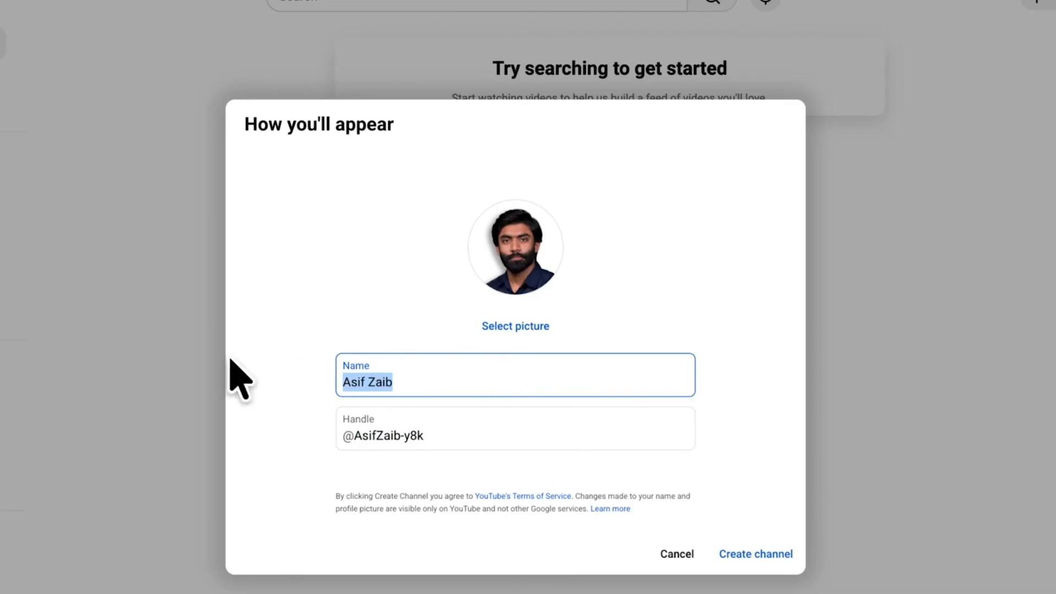
left_click(757, 554)
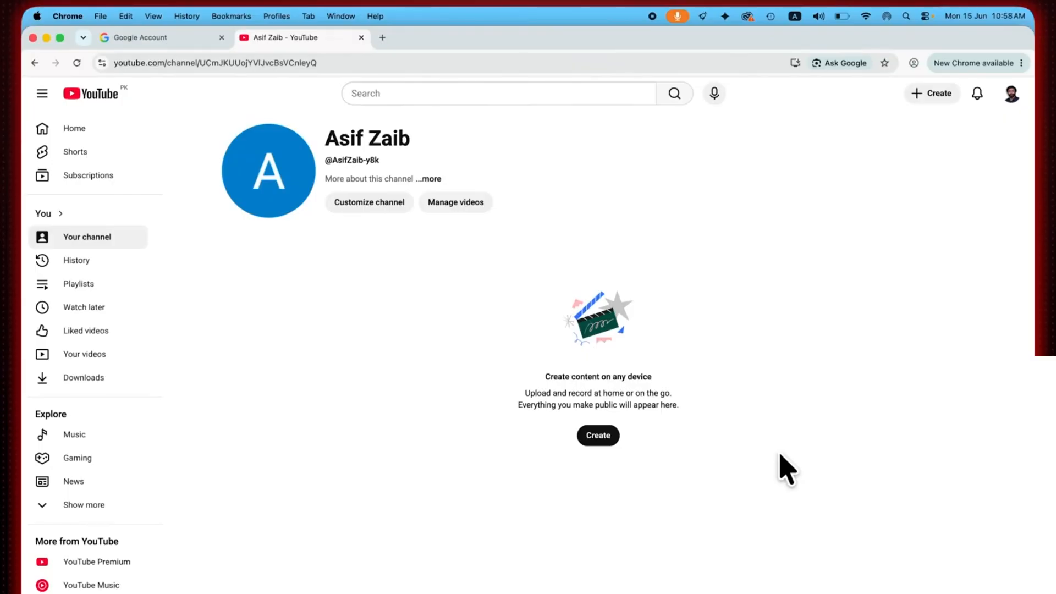
Step: Open Customize channel from the new channel page to reach YouTube Studio
left_click(360, 203)
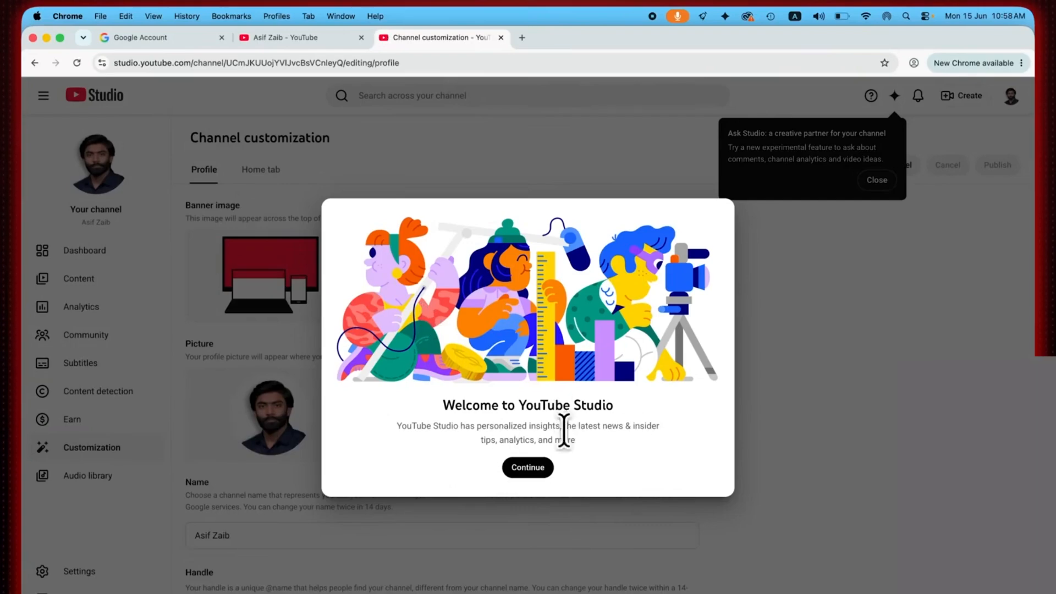
Step: Dismiss the Welcome to YouTube Studio message and the Ask Studio tip
left_click(529, 469)
left_click(878, 181)
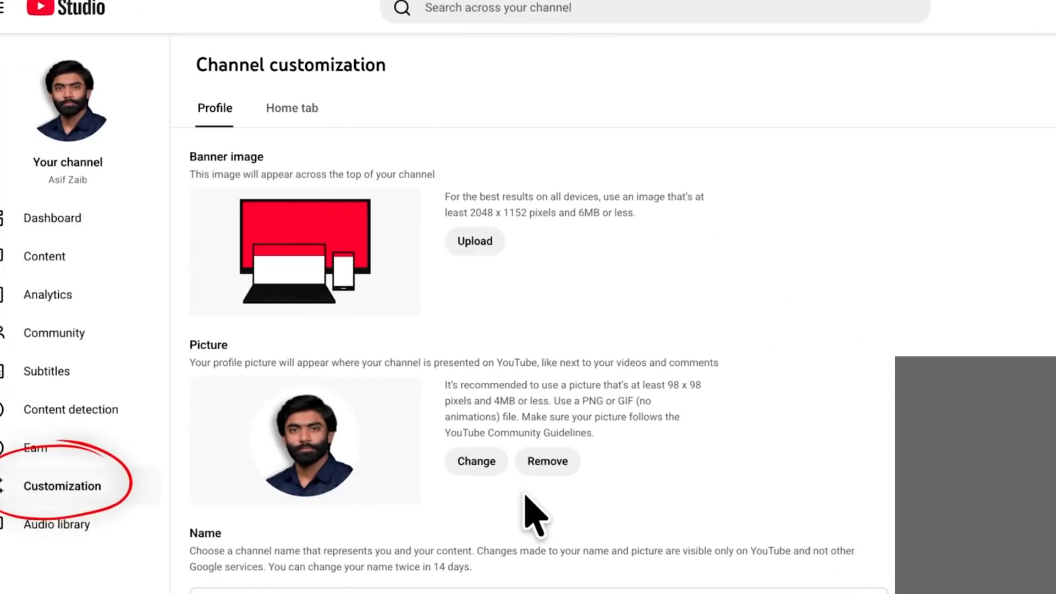
left_click_drag(190, 159, 265, 159)
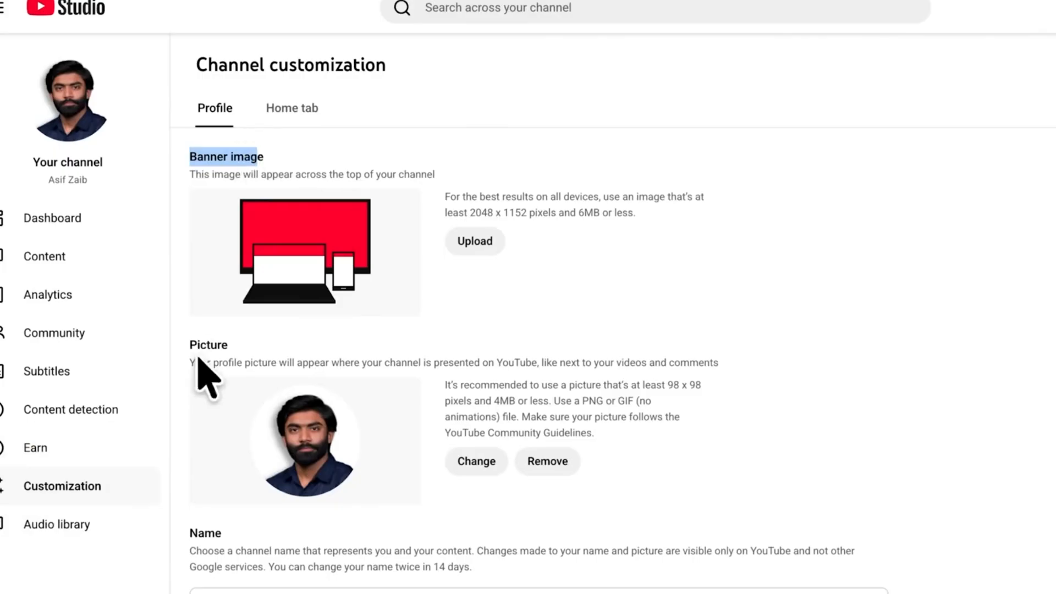
left_click_drag(198, 352, 245, 354)
scroll(269, 355, "down", 4)
scroll(269, 356, "down", 1)
Step: Review the Profile name, handle, description and contact fields, and try uploading a banner
left_click(330, 337)
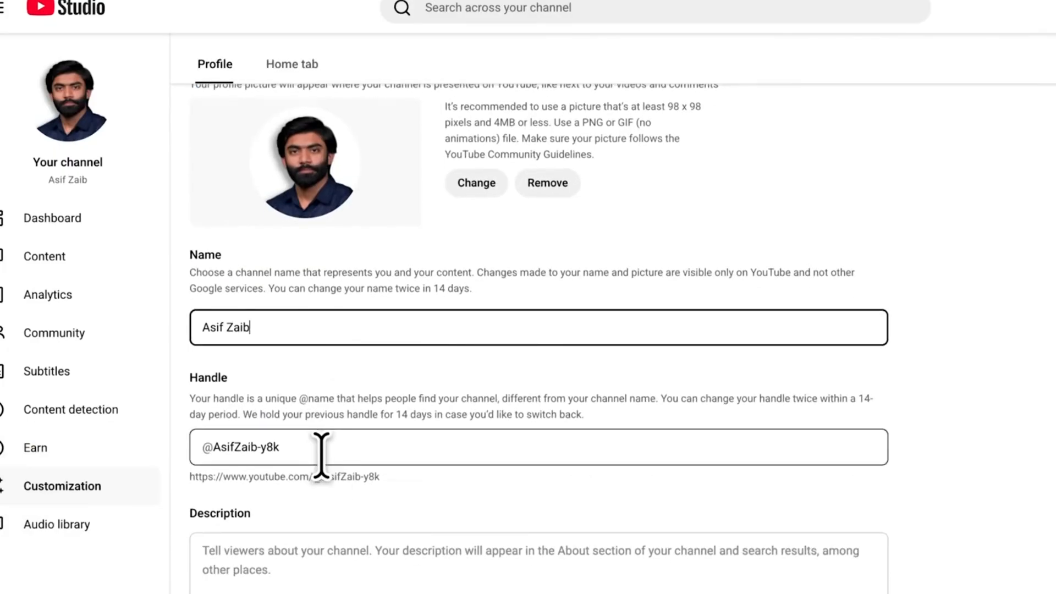
left_click(320, 449)
scroll(321, 449, "down", 4)
left_click(370, 393)
scroll(370, 393, "down", 3)
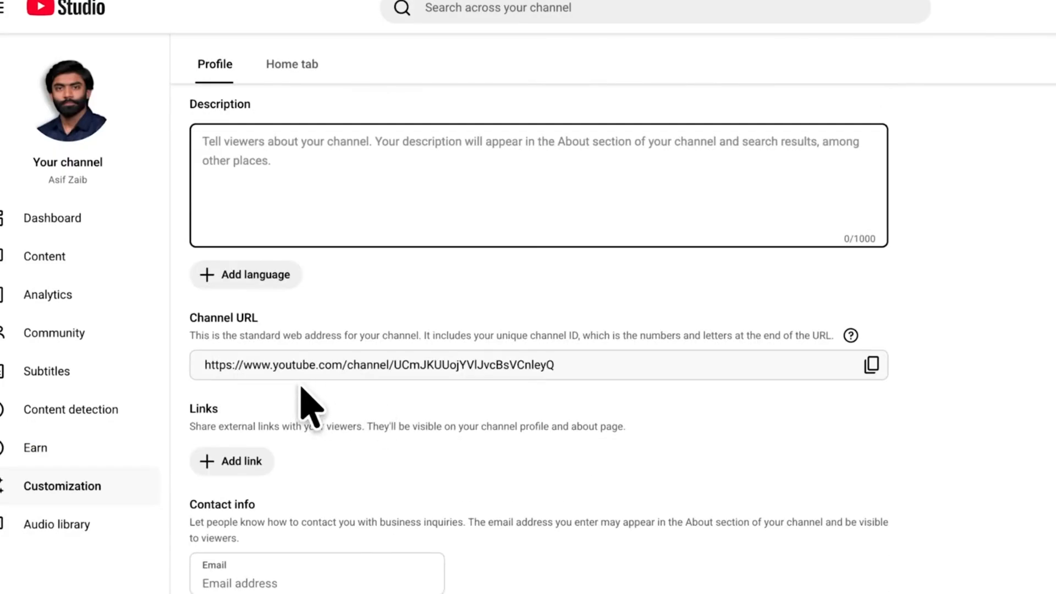
scroll(250, 487, "down", 2)
left_click(278, 498)
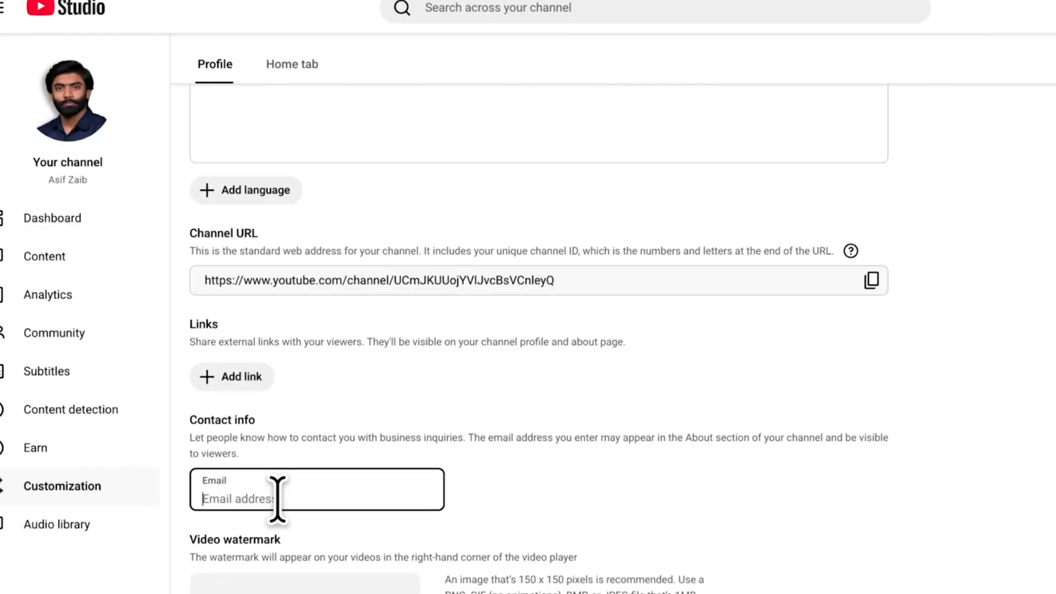
scroll(566, 424, "up", 10)
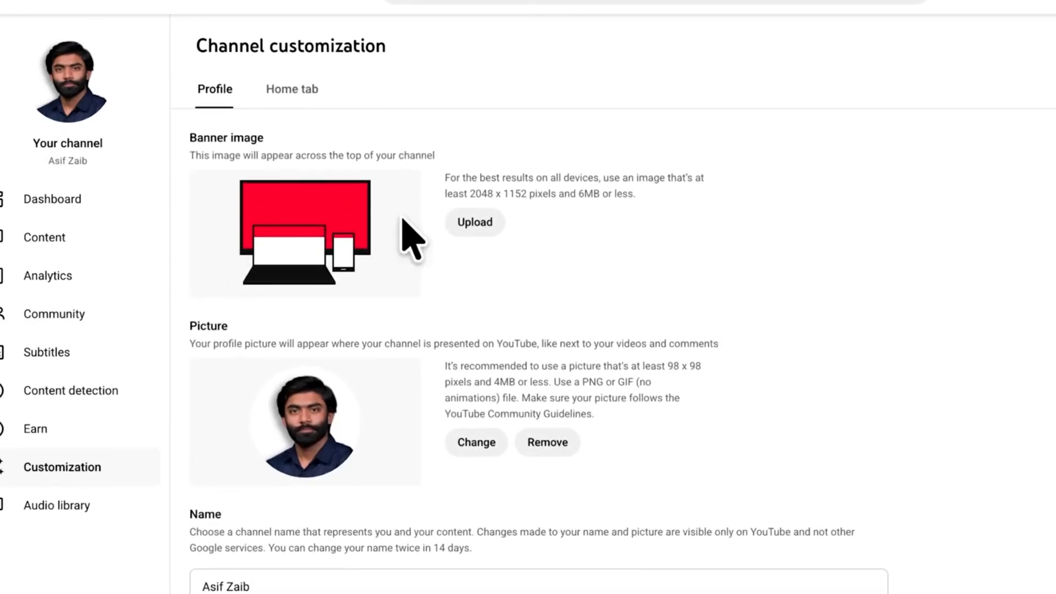
left_click(477, 225)
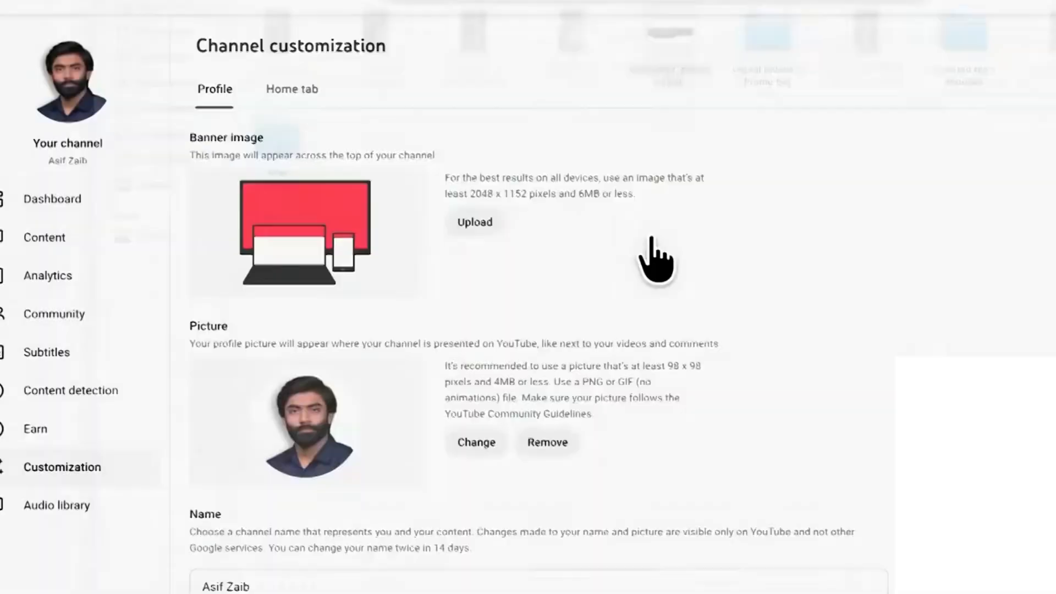
scroll(625, 366, "down", 5)
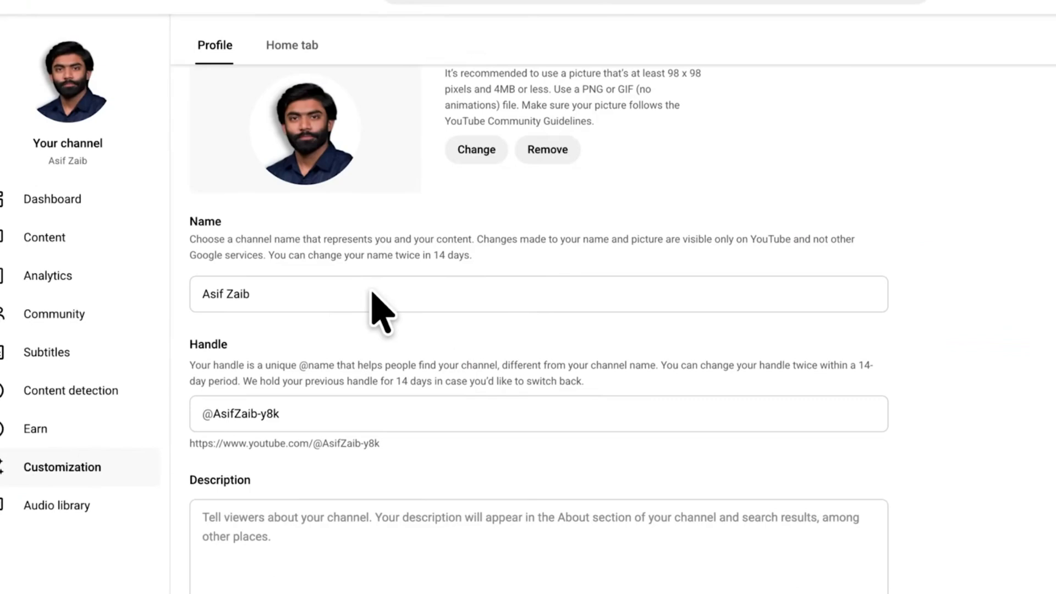
Step: Shorten the handle by deleting its random suffix and adding 'i' after @ until available
left_click(342, 402)
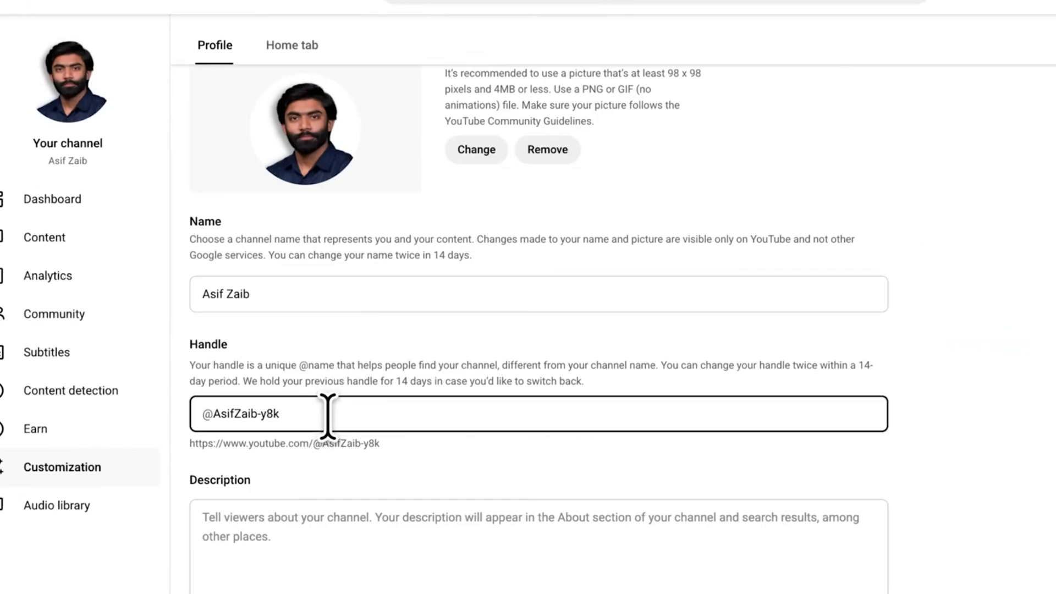
left_click_drag(214, 414, 291, 413)
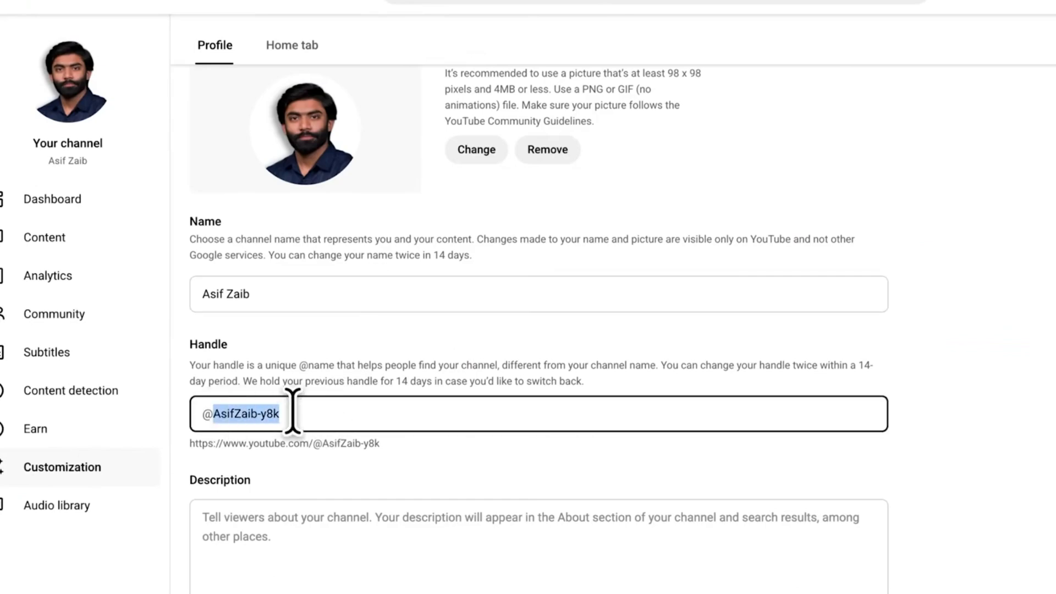
left_click(355, 436)
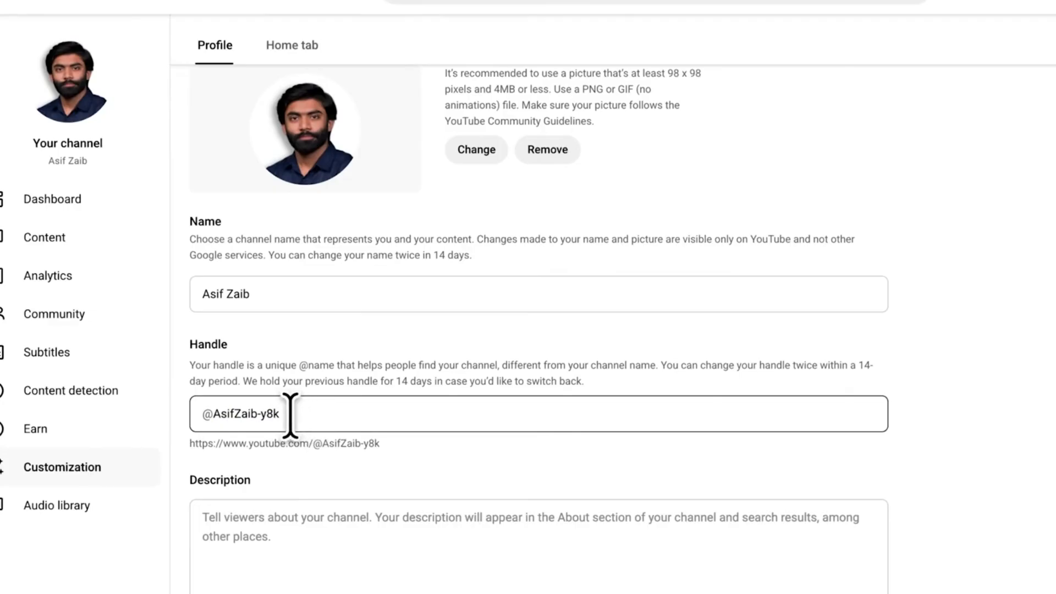
left_click_drag(260, 414, 333, 419)
key("BackSpace")
key("BackSpace")
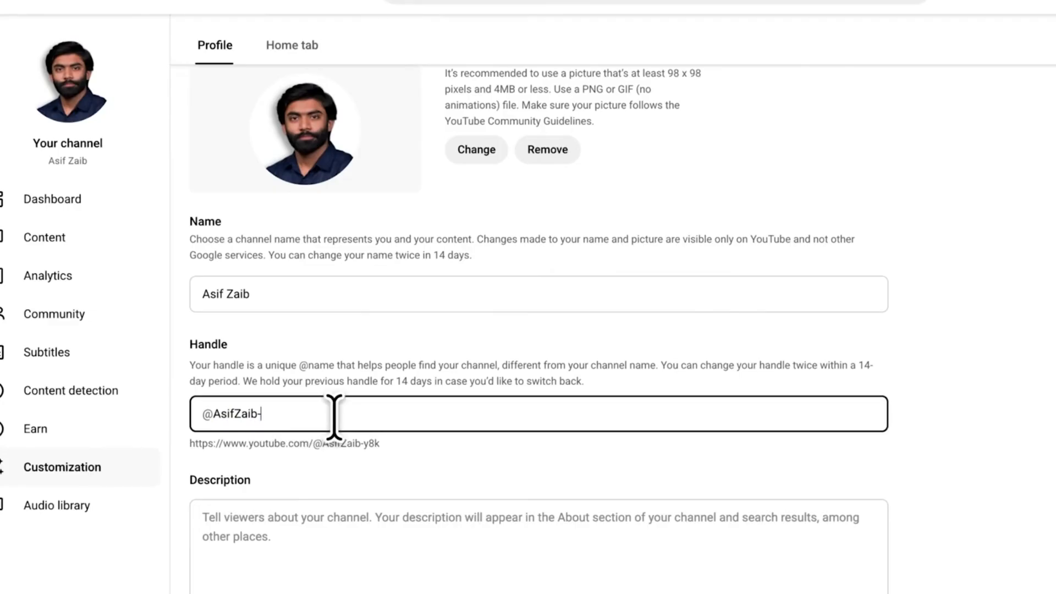
left_click(464, 488)
left_click(401, 419)
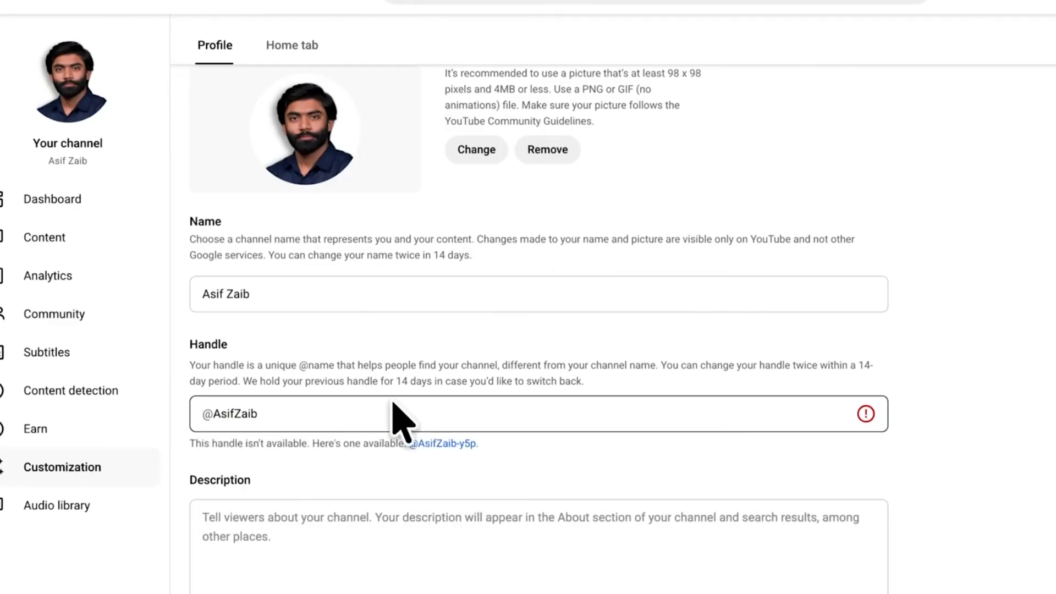
left_click(213, 415)
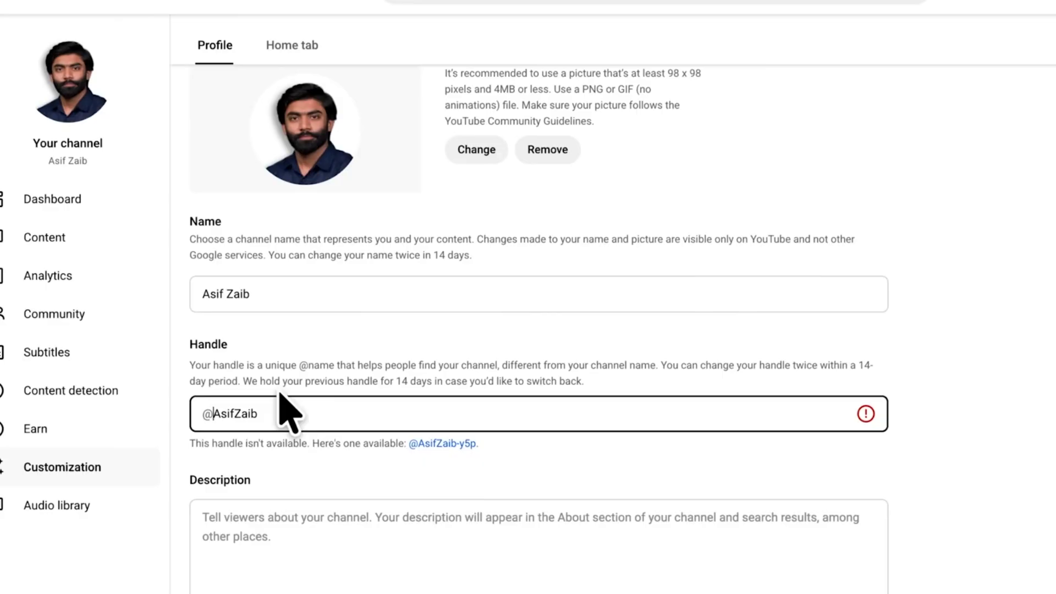
type("i")
left_click(735, 483)
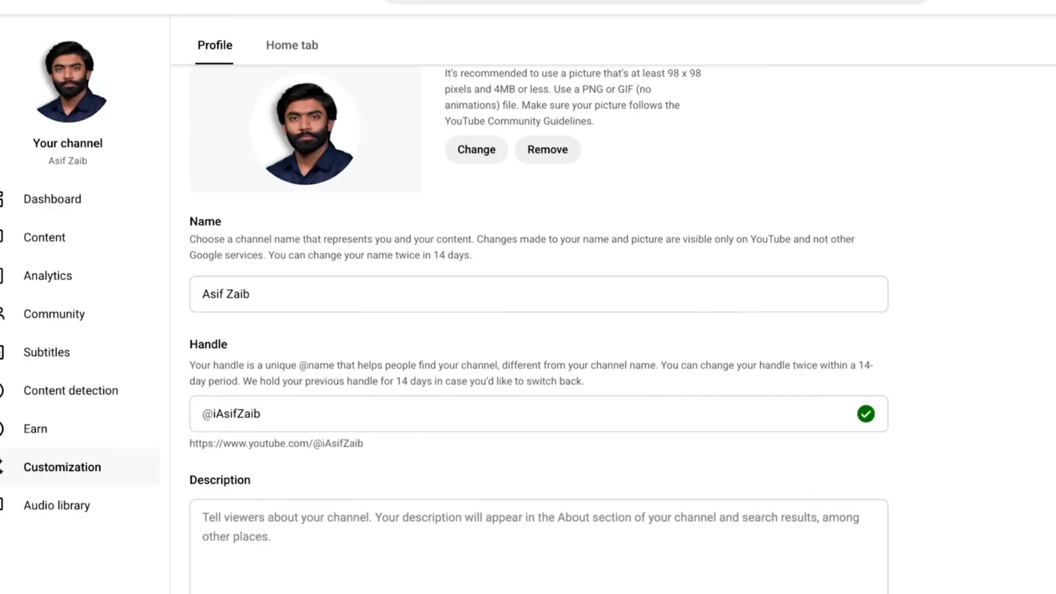
left_click(314, 542)
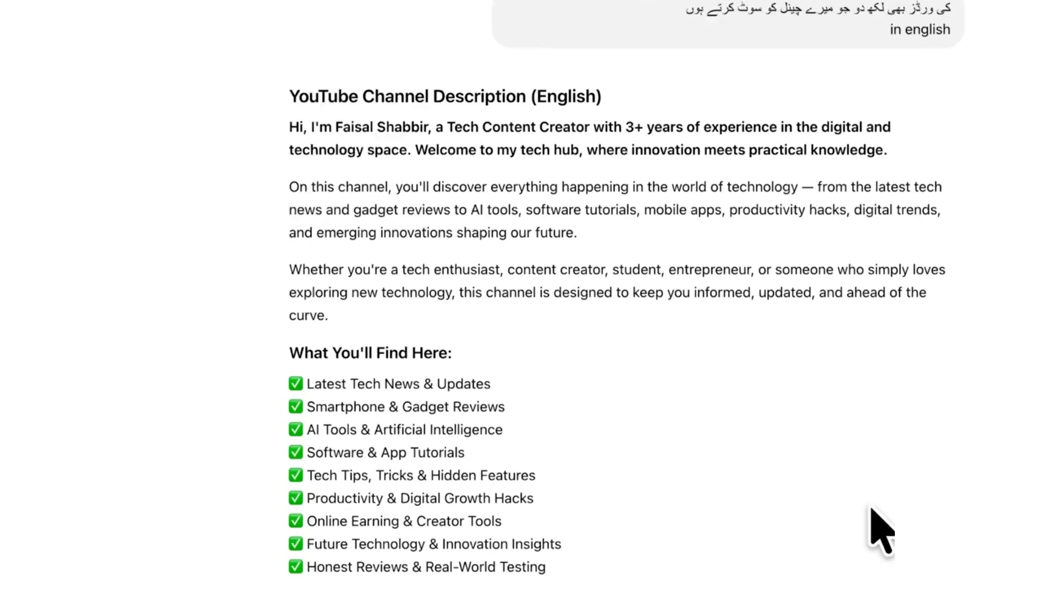
Step: Paste the tech-channel introduction and topic checklist into Description, using 984 of 1000 characters
scroll(879, 528, "down", 1)
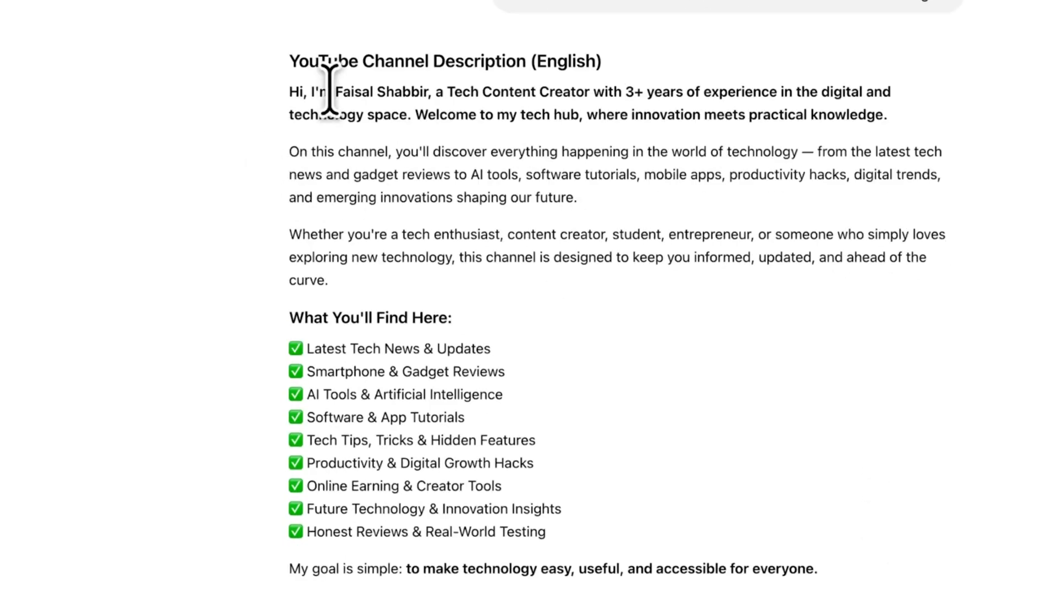
left_click_drag(292, 94, 559, 537)
key("ctrl+c")
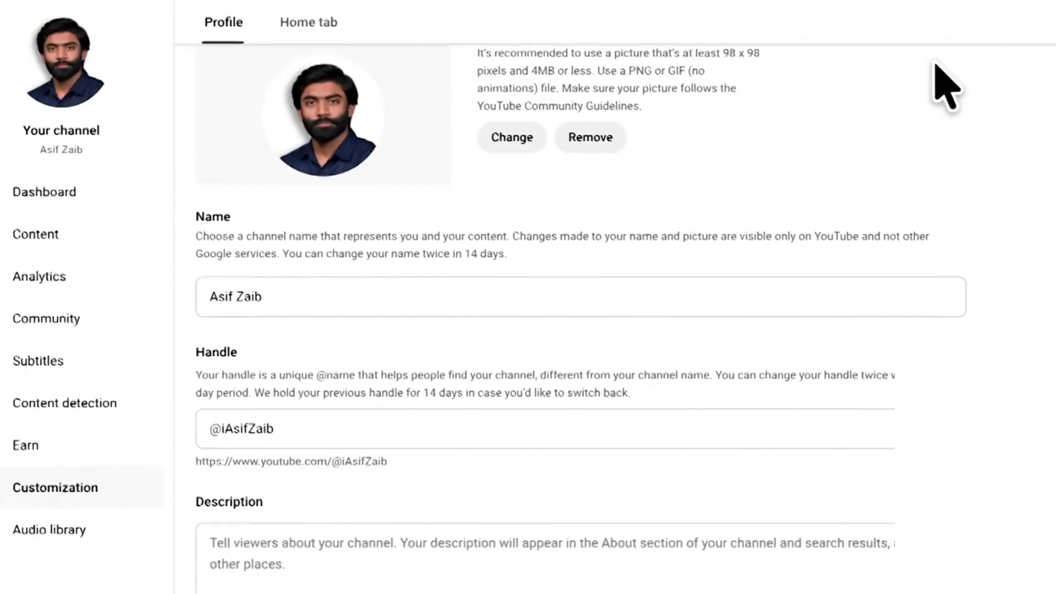
scroll(253, 519, "down", 3)
left_click(167, 401)
key("ctrl+v")
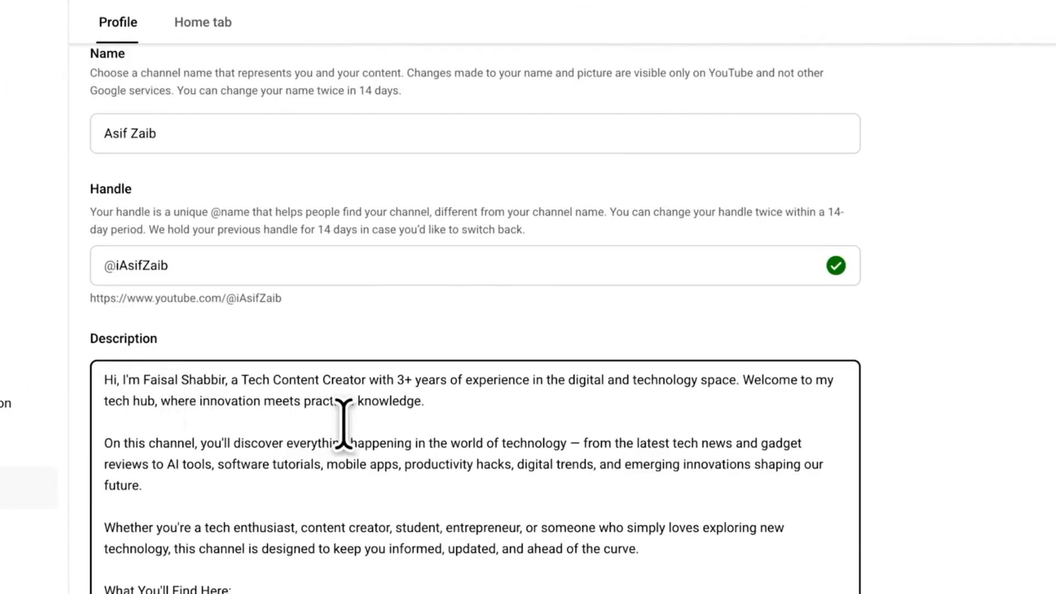
scroll(344, 424, "down", 4)
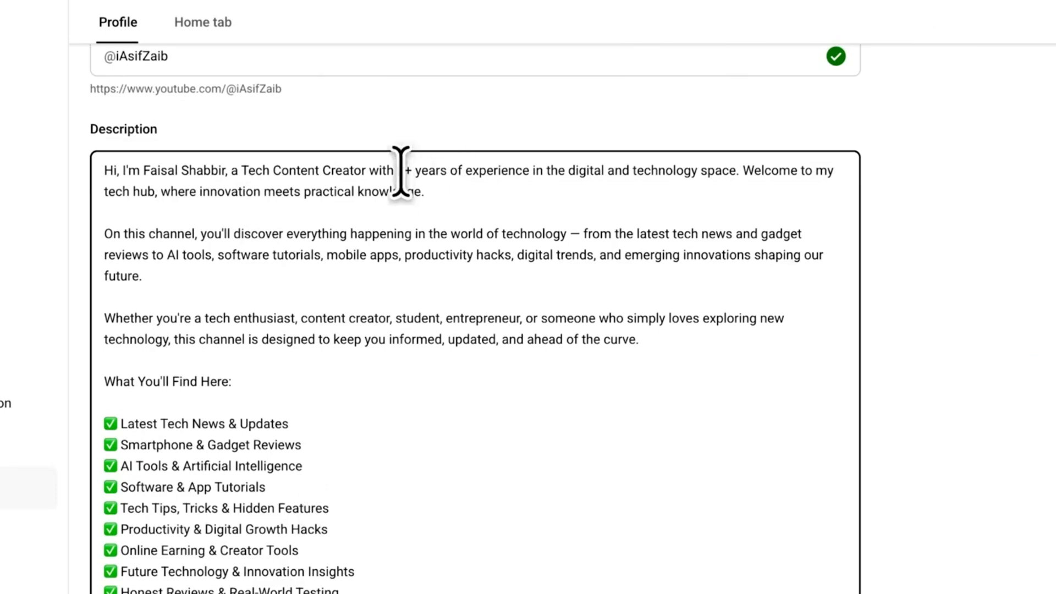
scroll(202, 431, "down", 6)
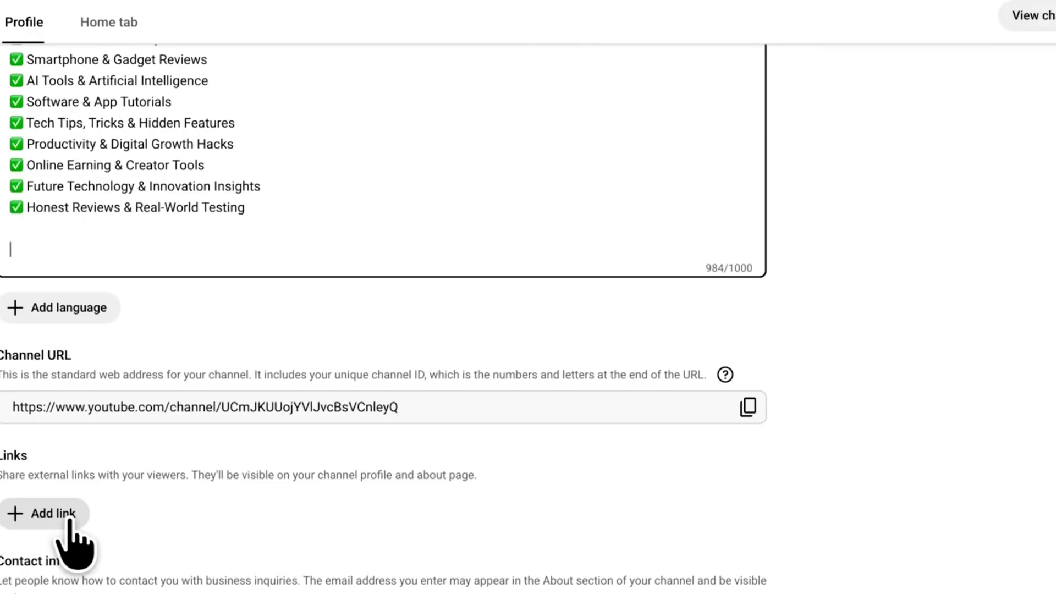
scroll(295, 514, "up", 13)
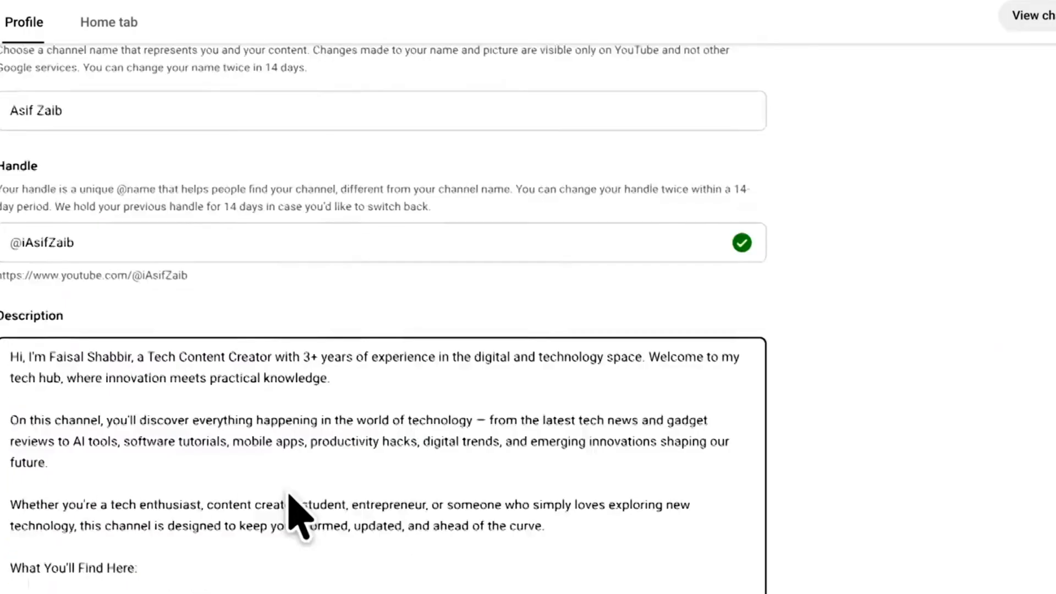
scroll(308, 503, "down", 16)
scroll(308, 513, "up", 15)
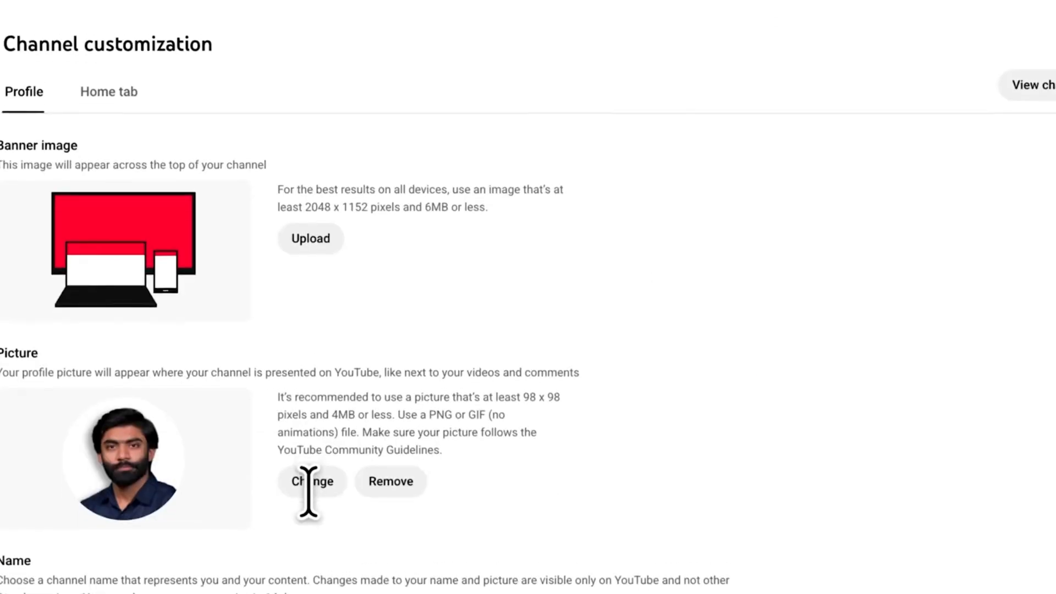
scroll(308, 488, "down", 1)
Step: Enter the business contact e-mail under Contact info, try uploading a watermark, then open Settings
scroll(319, 517, "down", 15)
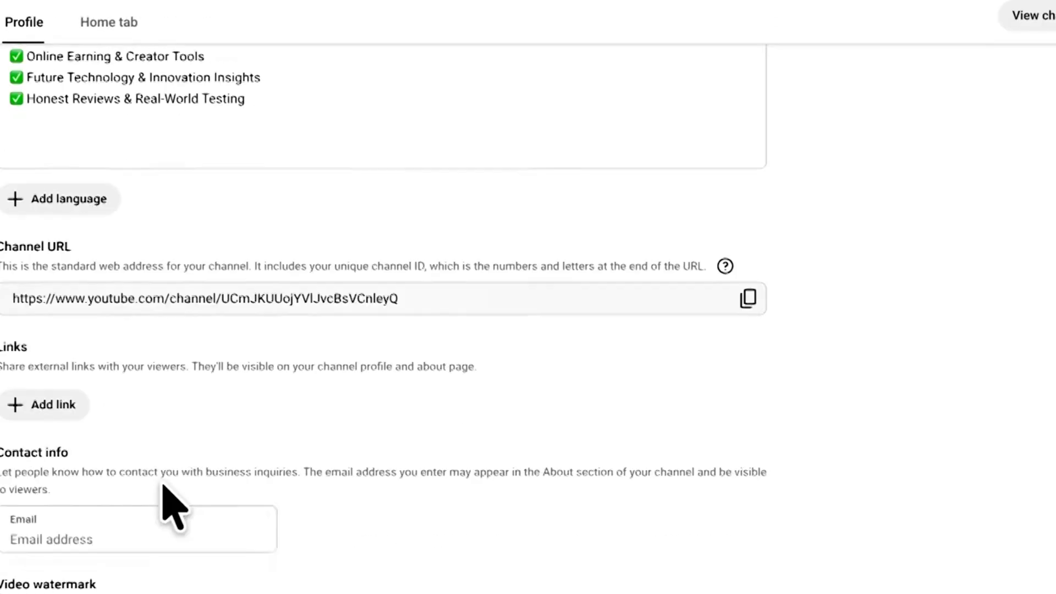
left_click(75, 500)
type("...")
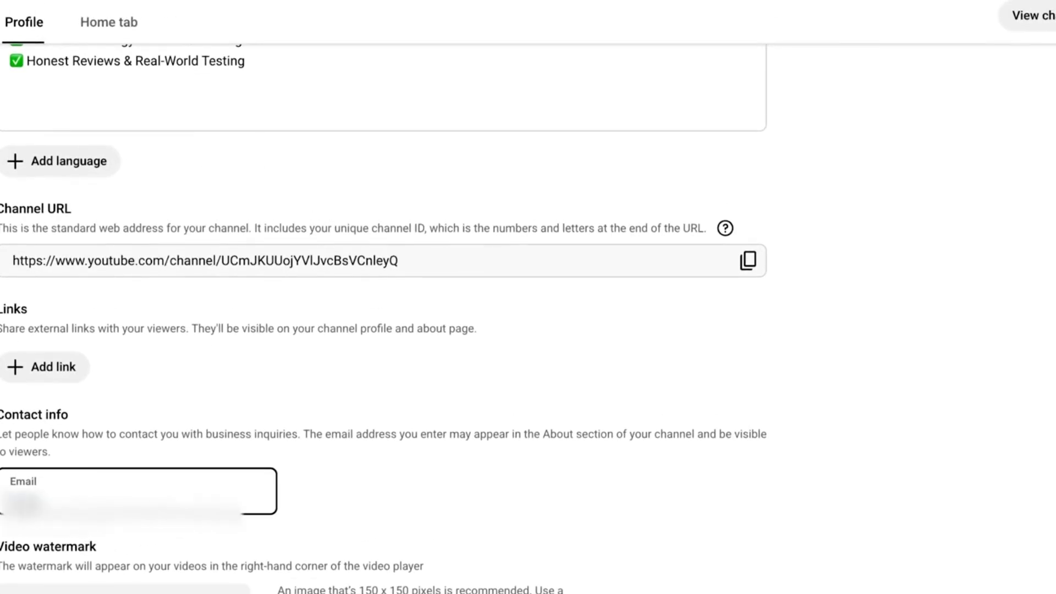
left_click(317, 528)
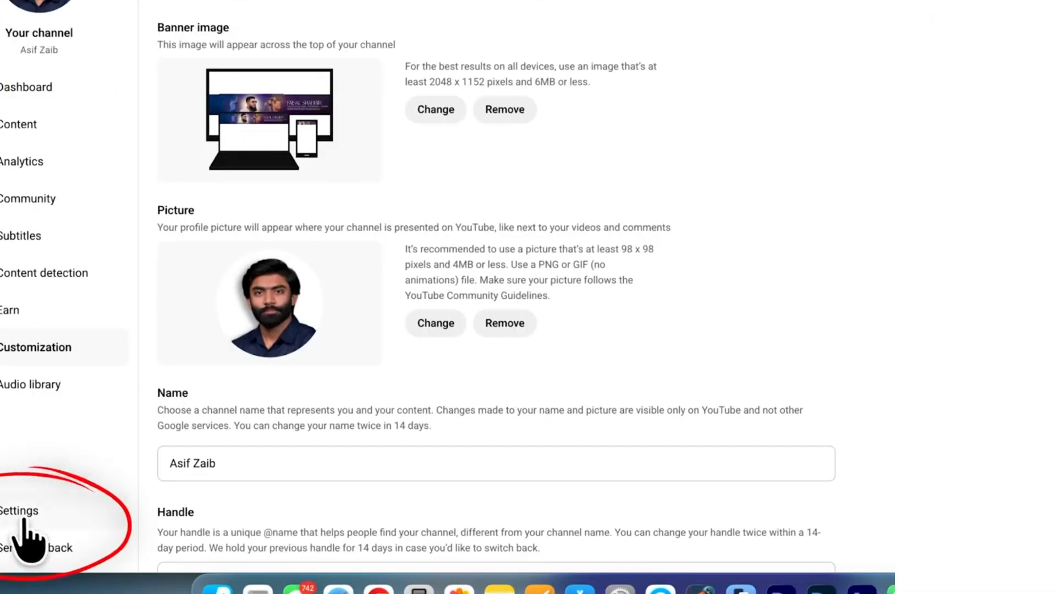
left_click(24, 567)
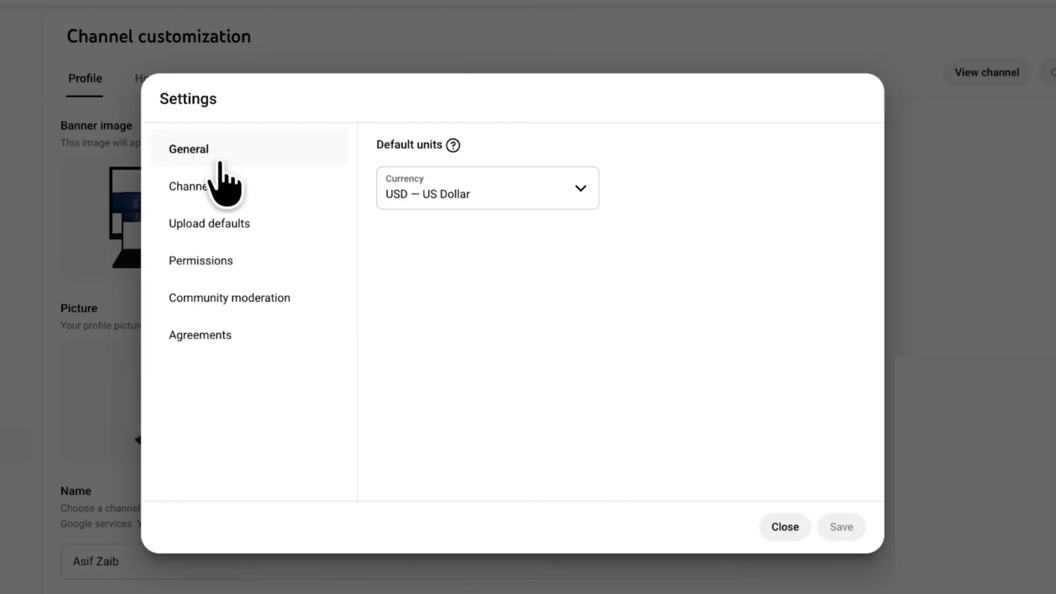
Step: Choose Pakistan as the Country of residence in the Channel basic info settings
left_click(204, 188)
left_click(580, 214)
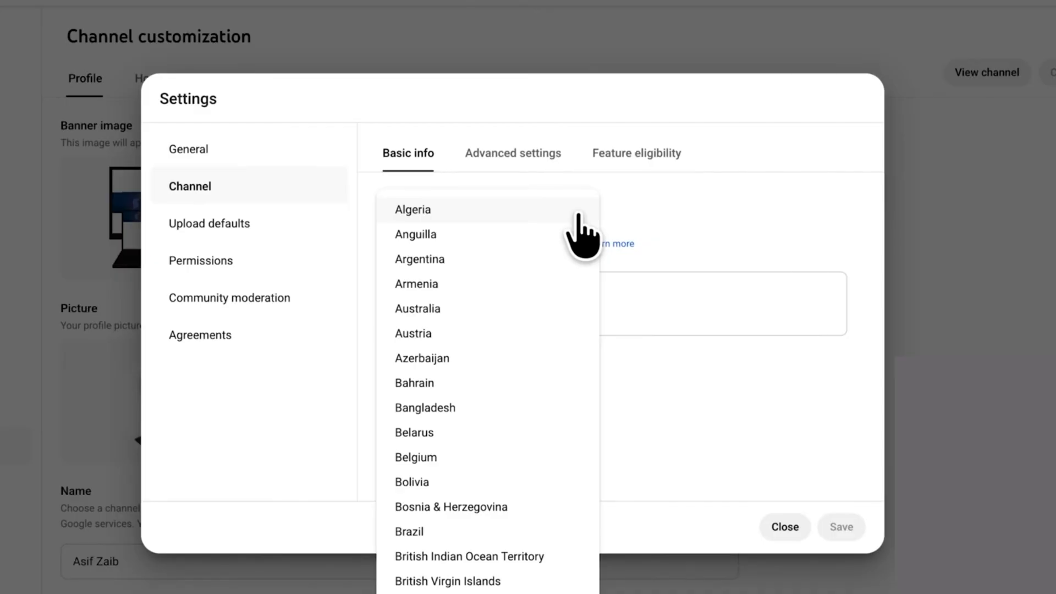
scroll(530, 473, "down", 15)
left_click(534, 473)
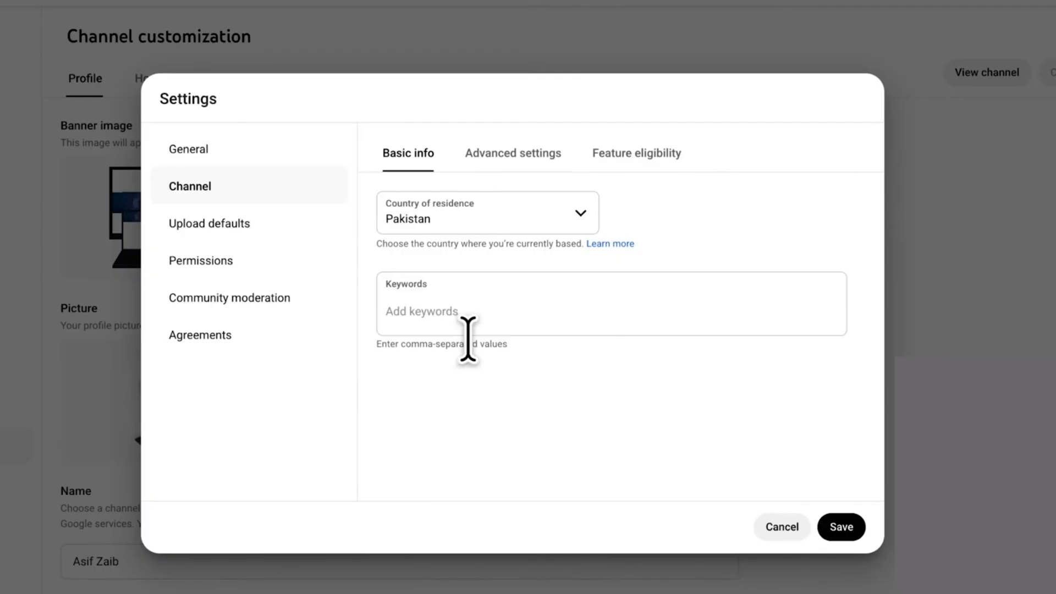
left_click(449, 312)
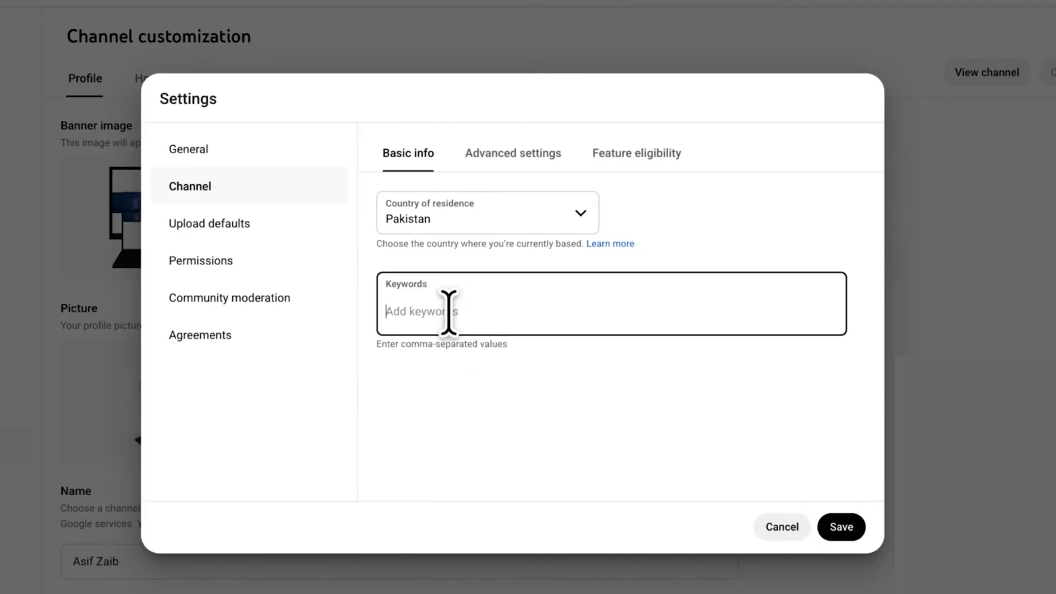
key("ctrl+Left")
Step: Select and copy the generated Channel Keywords list in ChatGPT
scroll(508, 322, "down", 5)
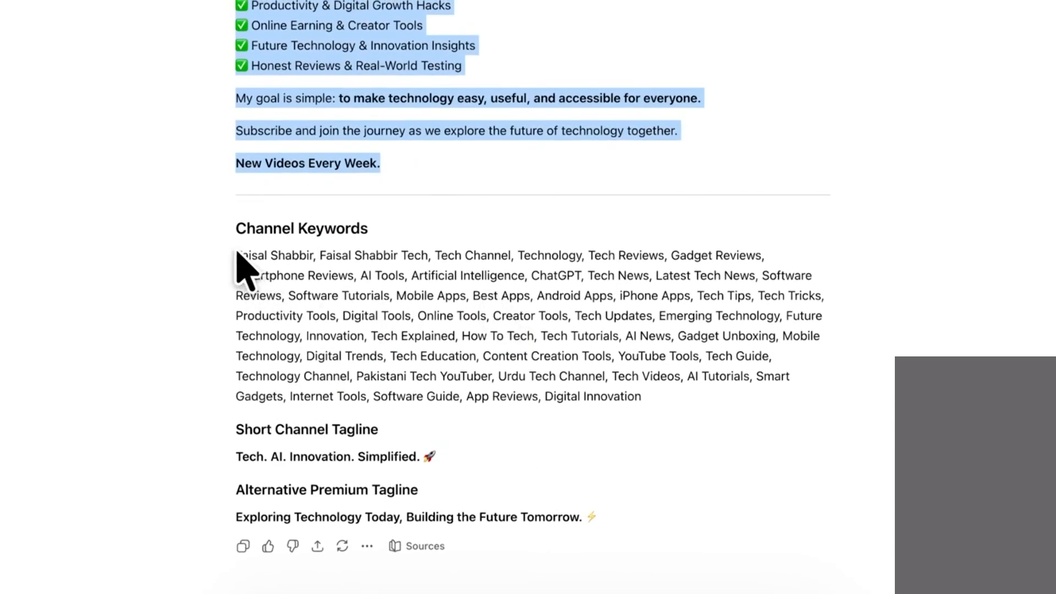
left_click_drag(642, 397, 238, 259)
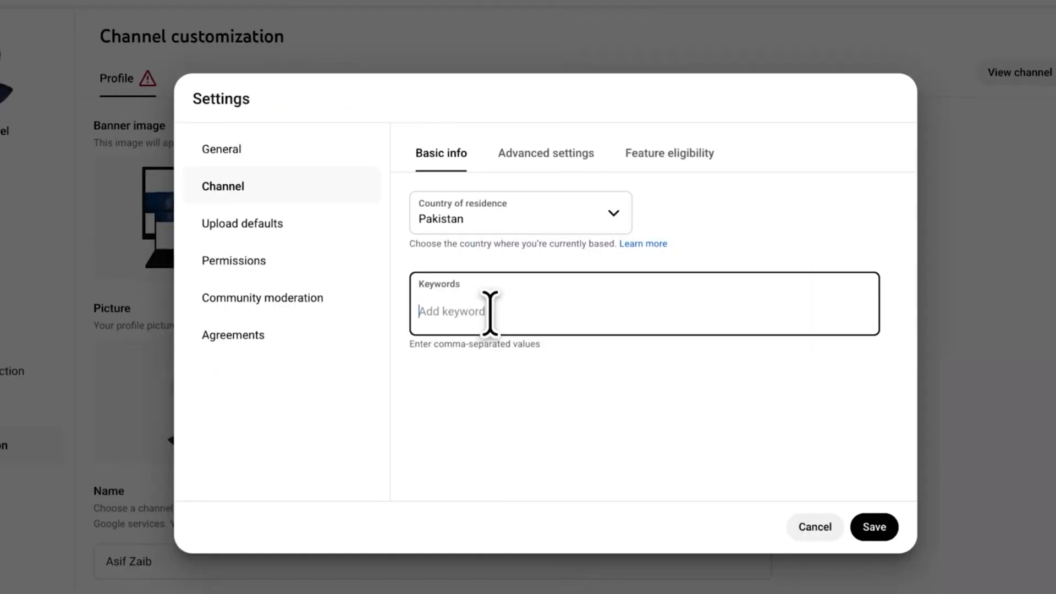
Step: Paste the six keywords into the Keywords field (96/500 characters)
type("Faisal Shabbir, Faisal Shabbir Tech, Tech Channel, Technology, Tech Reviews, Gadget Reviews")
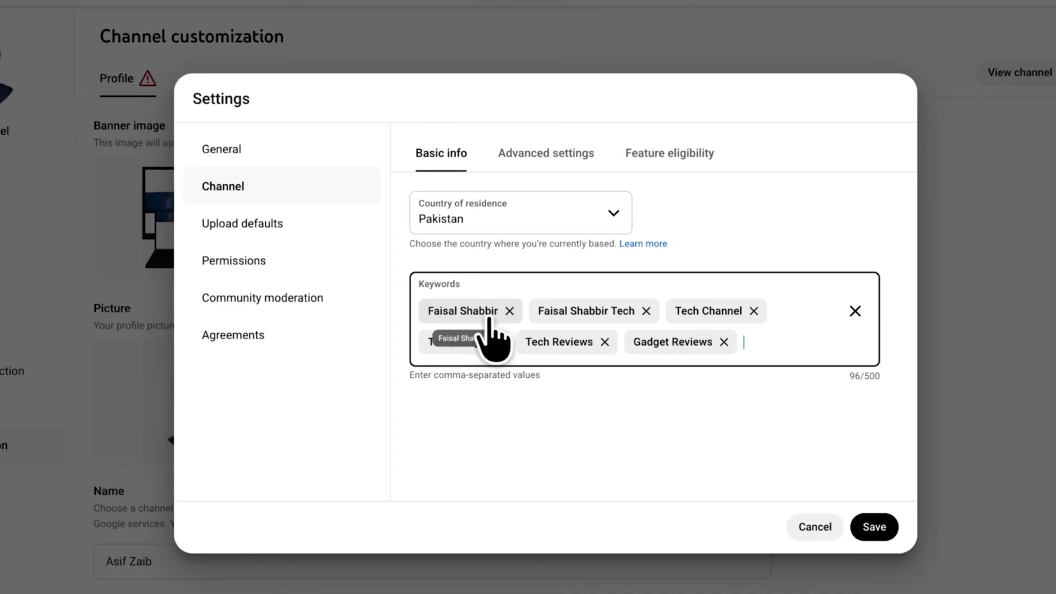
left_click(558, 144)
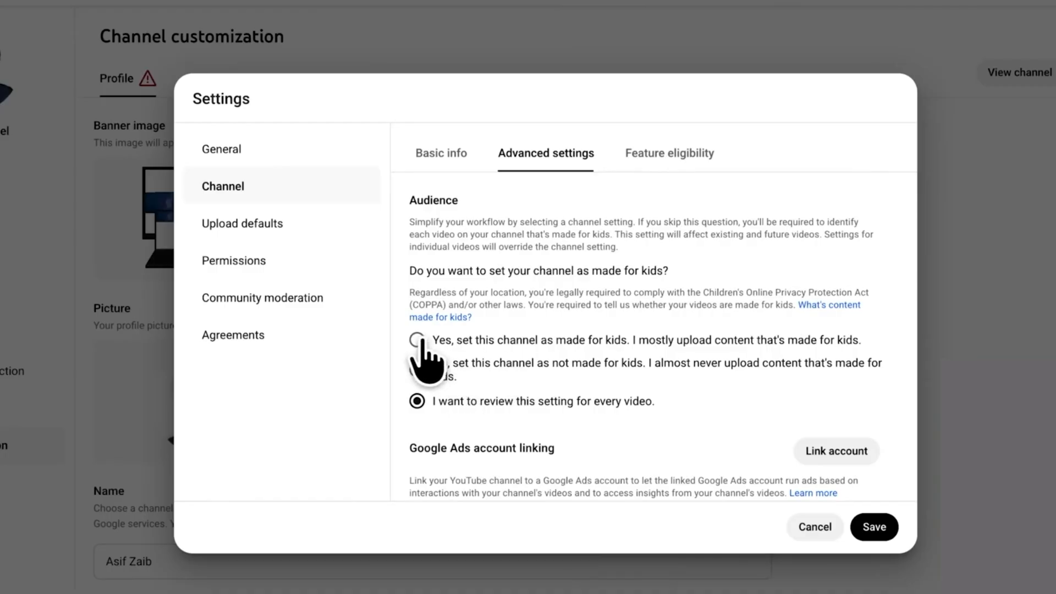
Step: Mark the channel as not made for kids
left_click(417, 369)
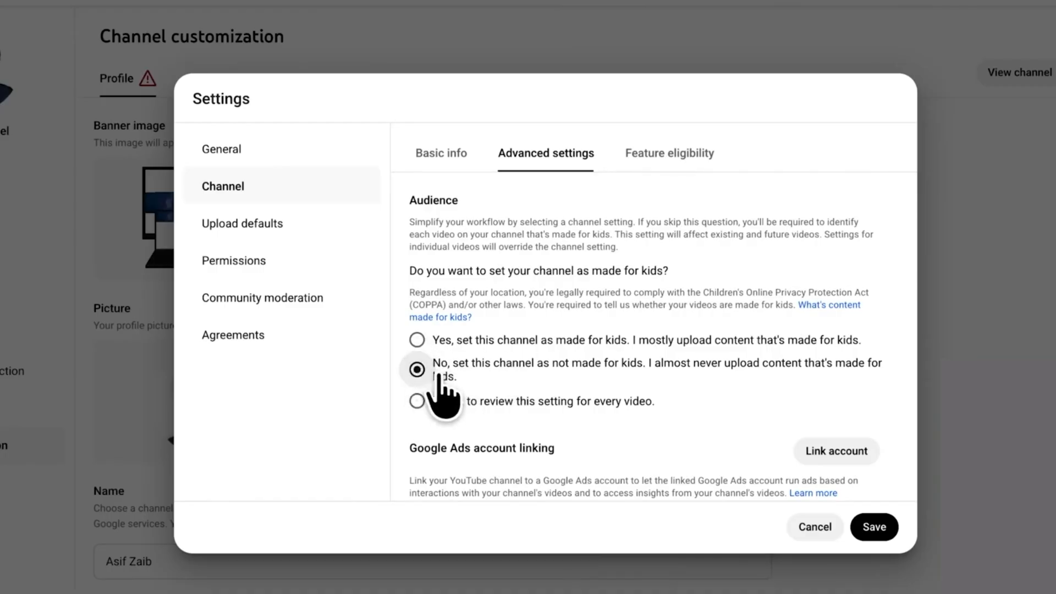
scroll(572, 389, "down", 1)
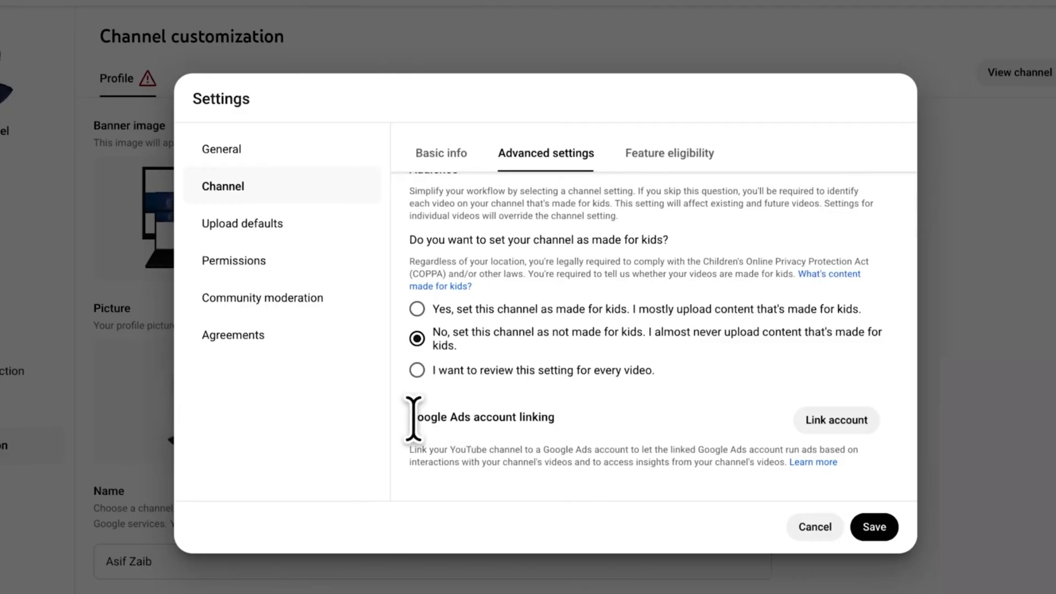
left_click_drag(416, 418, 570, 430)
left_click(537, 418)
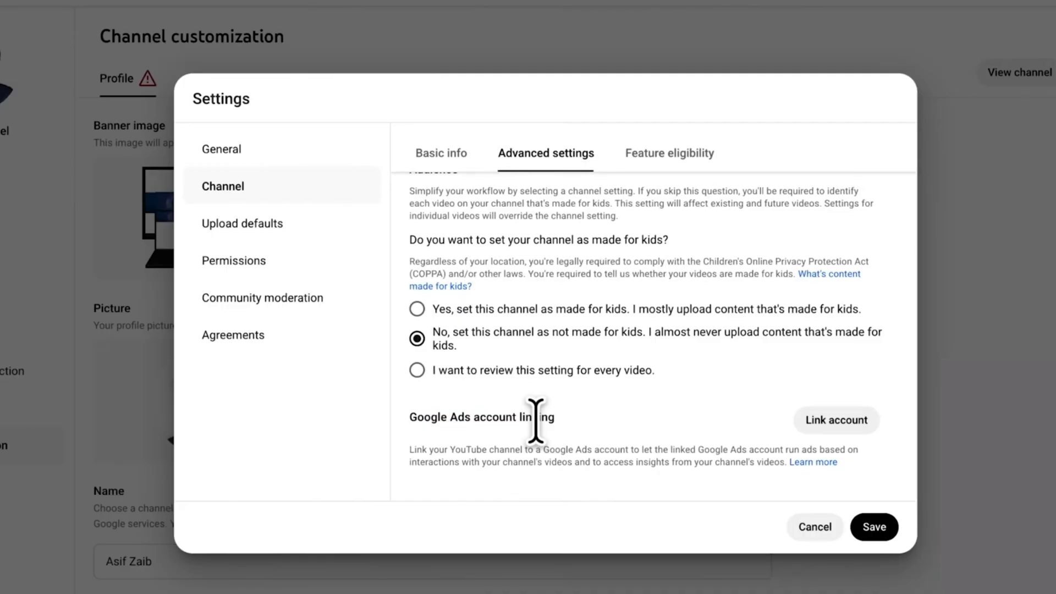
Step: Review Automatic dubbing, leaving viewer clipping and both quality enhancements checked
scroll(536, 418, "down", 5)
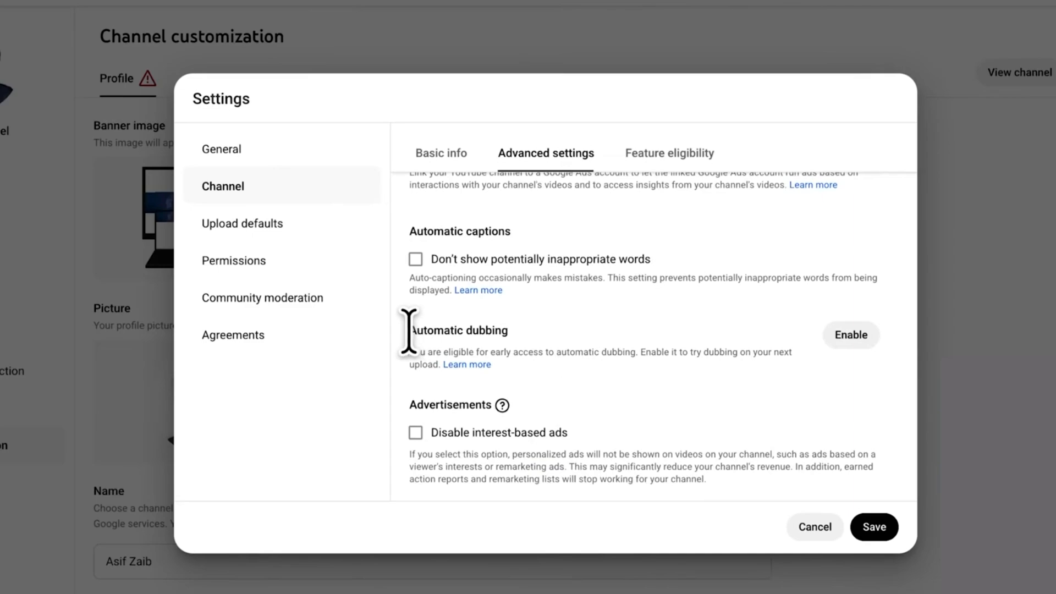
left_click_drag(408, 330, 509, 331)
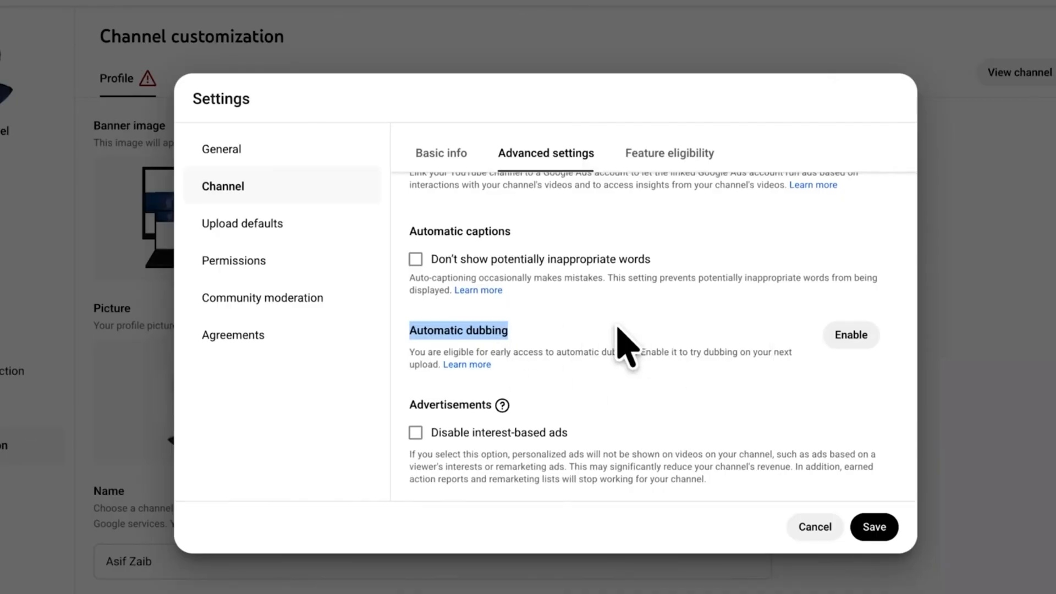
scroll(712, 379, "down", 5)
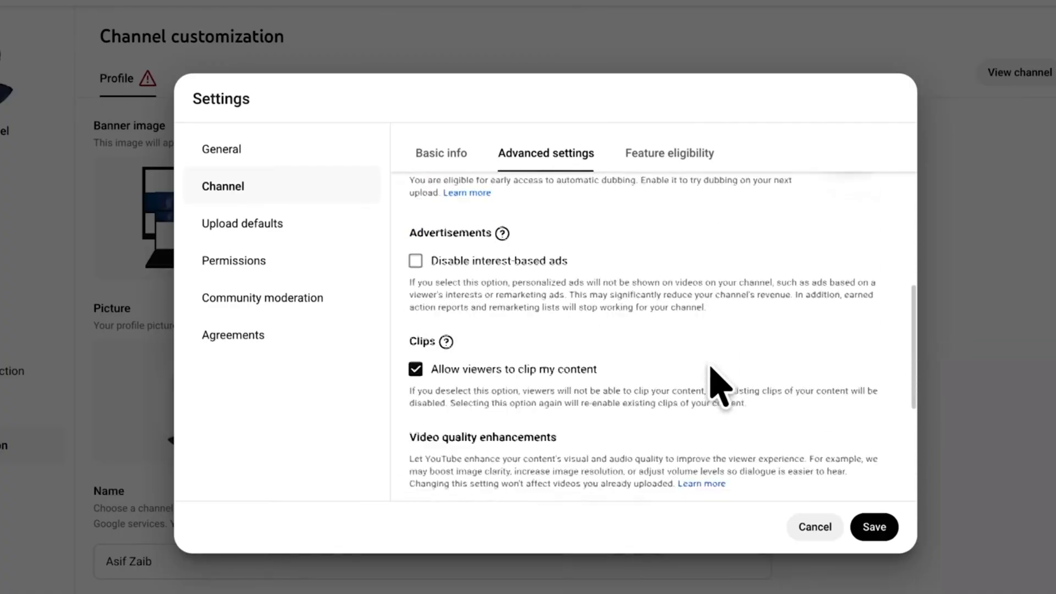
scroll(710, 368, "down", 1)
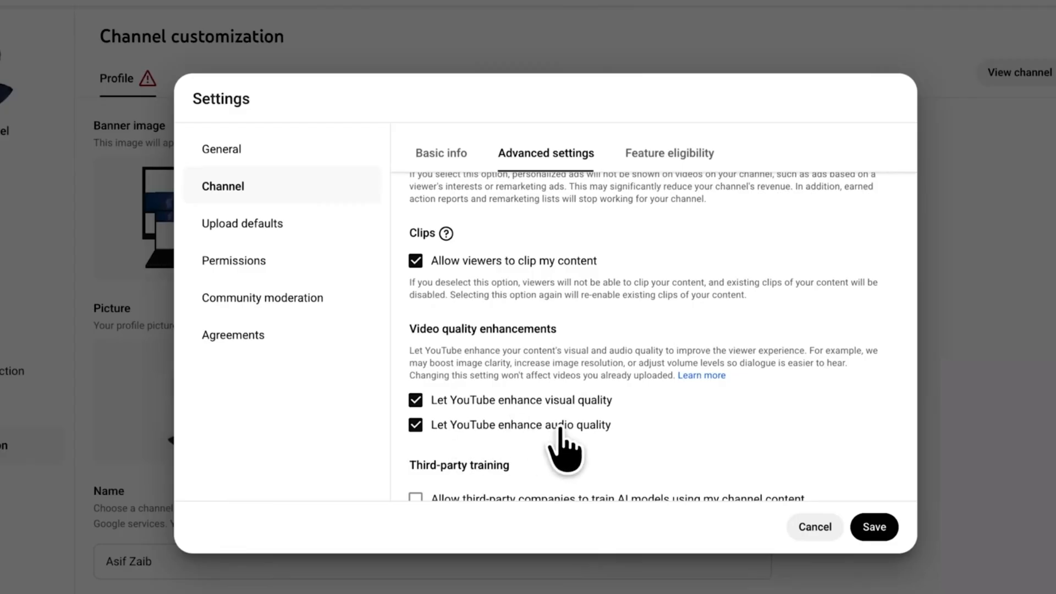
scroll(567, 396, "up", 1)
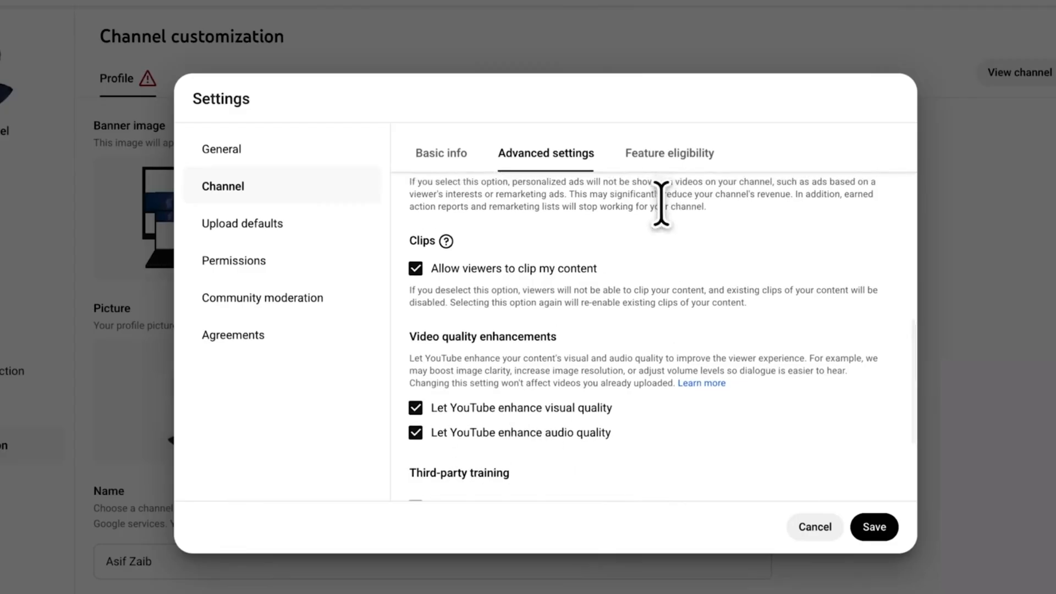
Step: Expand Intermediate features (custom thumbnails, live streaming, 15+ minute videos) and start phone verification
left_click(678, 162)
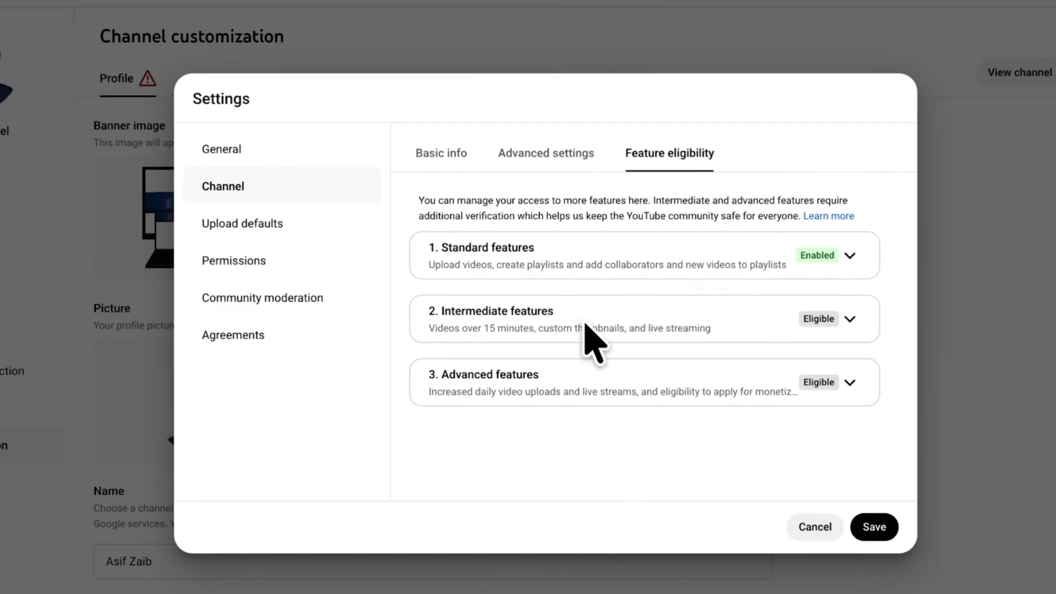
left_click(849, 320)
scroll(495, 379, "down", 1)
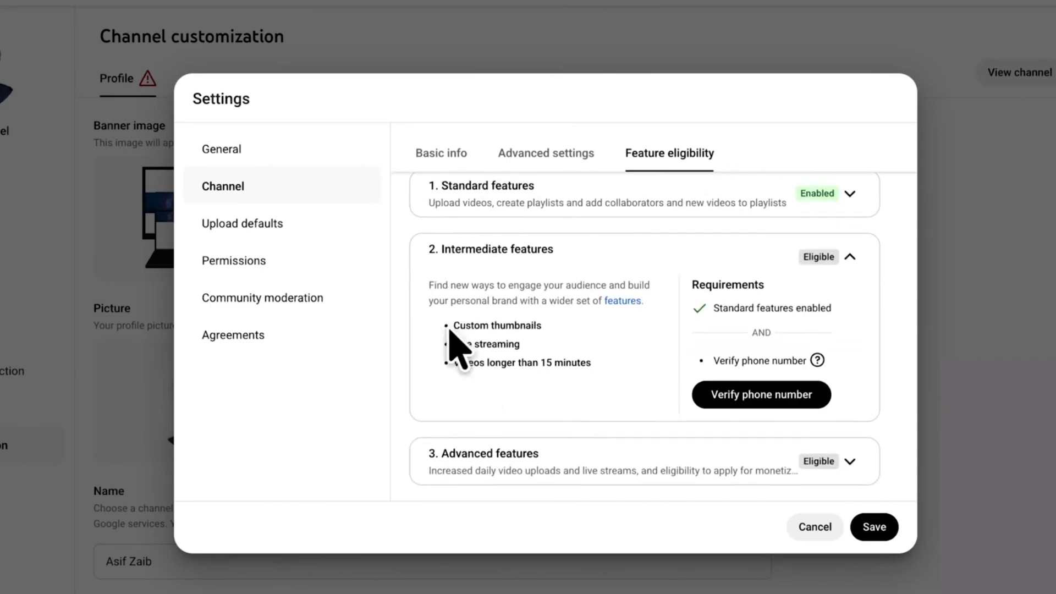
left_click_drag(450, 329, 574, 330)
left_click_drag(448, 352, 552, 346)
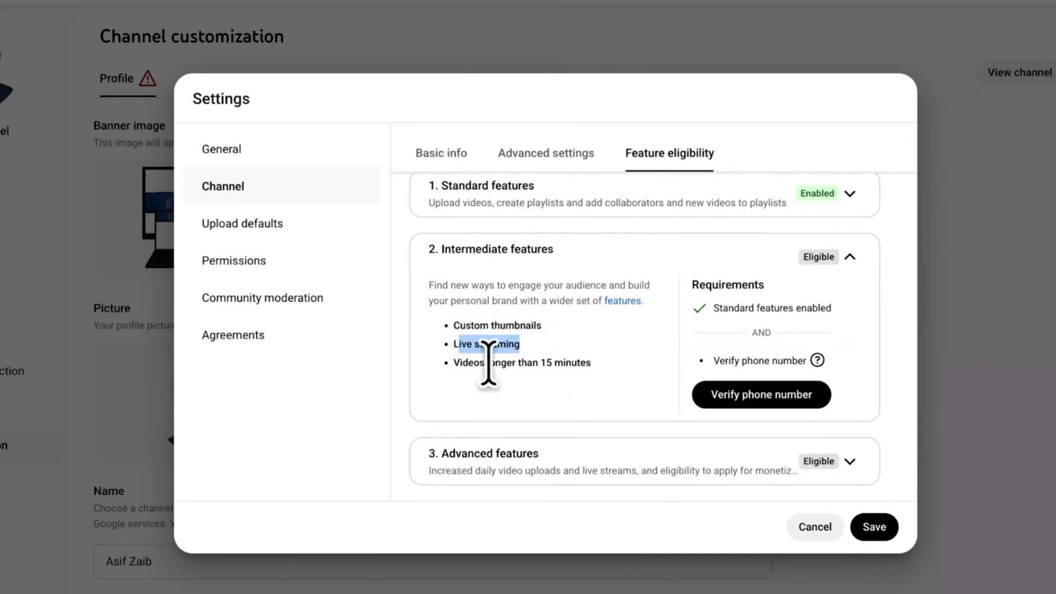
left_click_drag(468, 363, 596, 362)
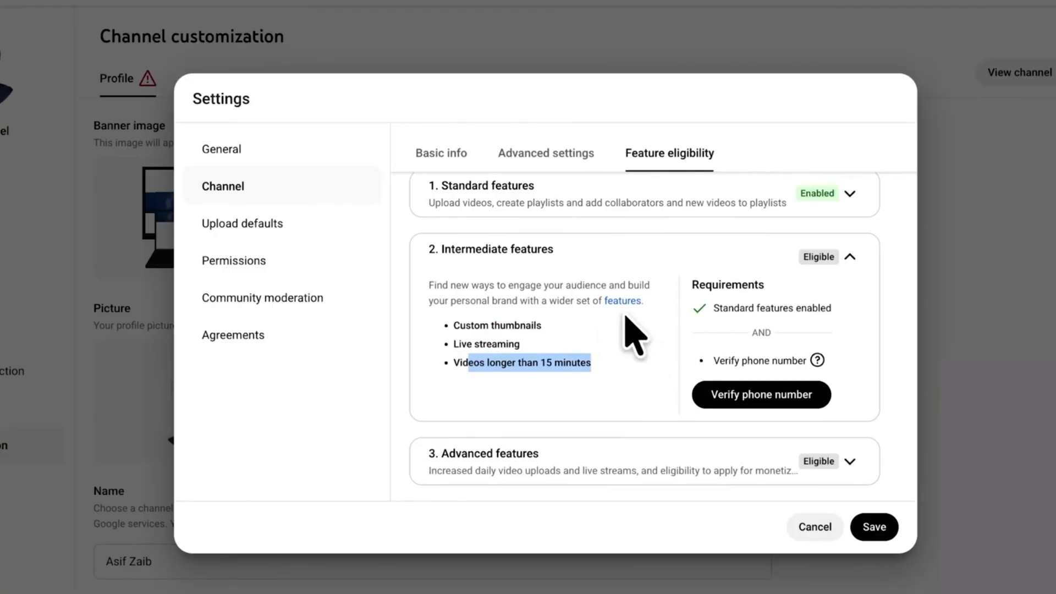
left_click(756, 396)
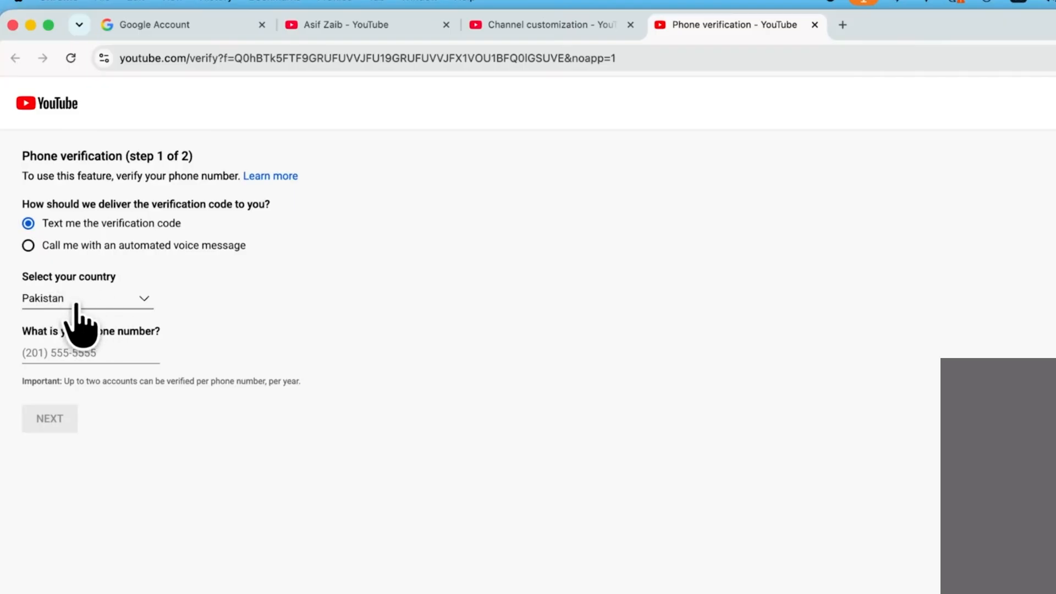
Step: Enter the channel's phone number, then paste and submit the 6-digit verification code
type("03")
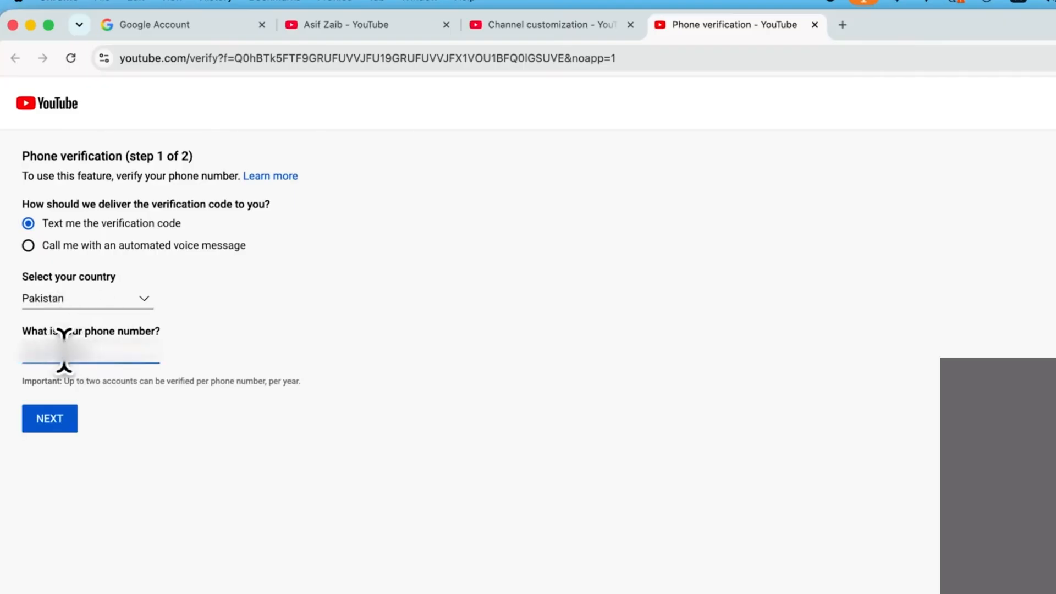
left_click(50, 419)
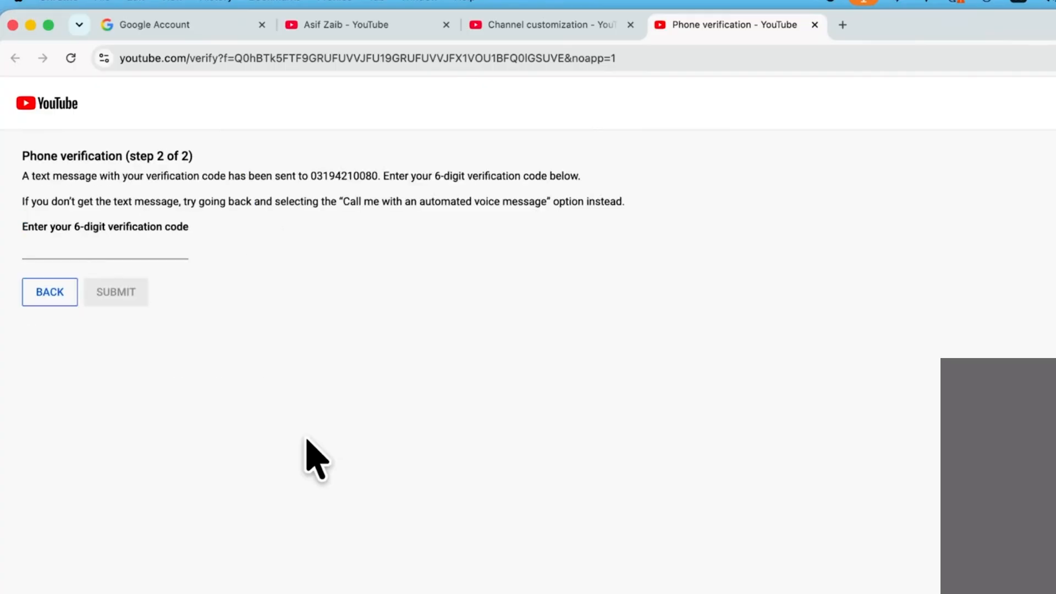
left_click(93, 250)
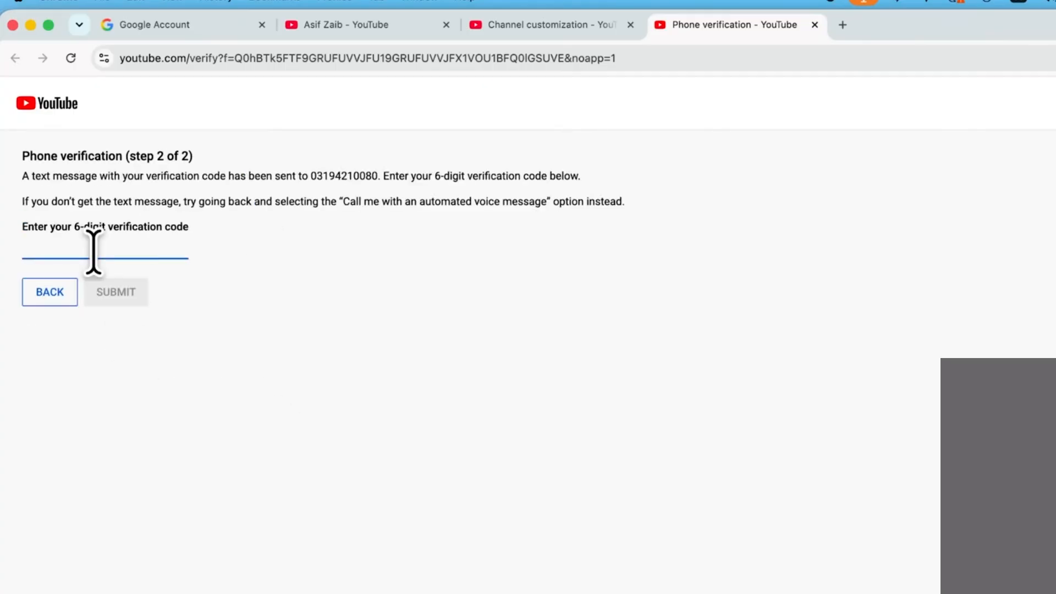
left_click(117, 292)
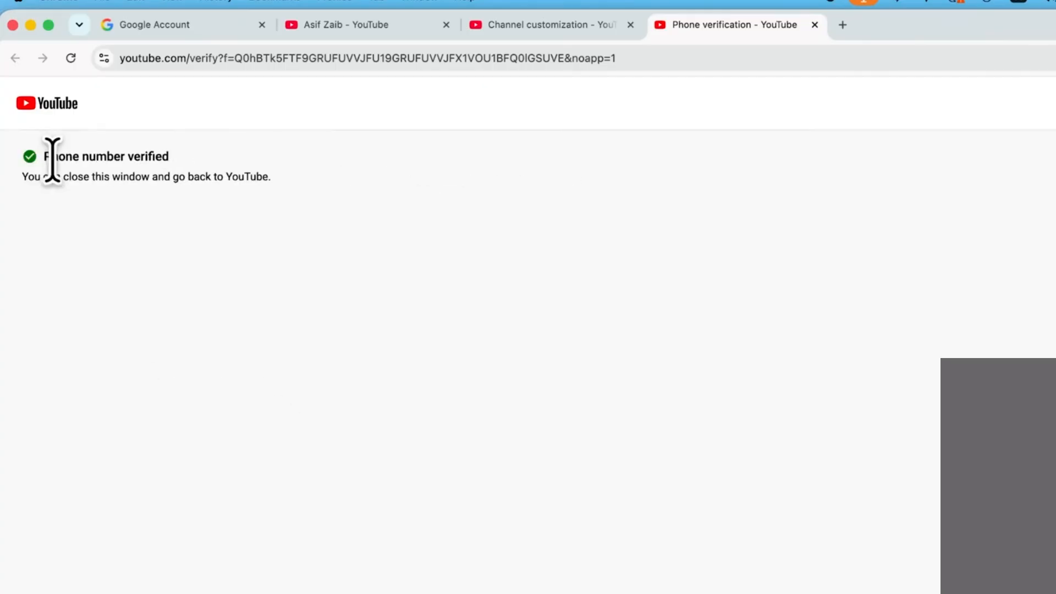
left_click(580, 25)
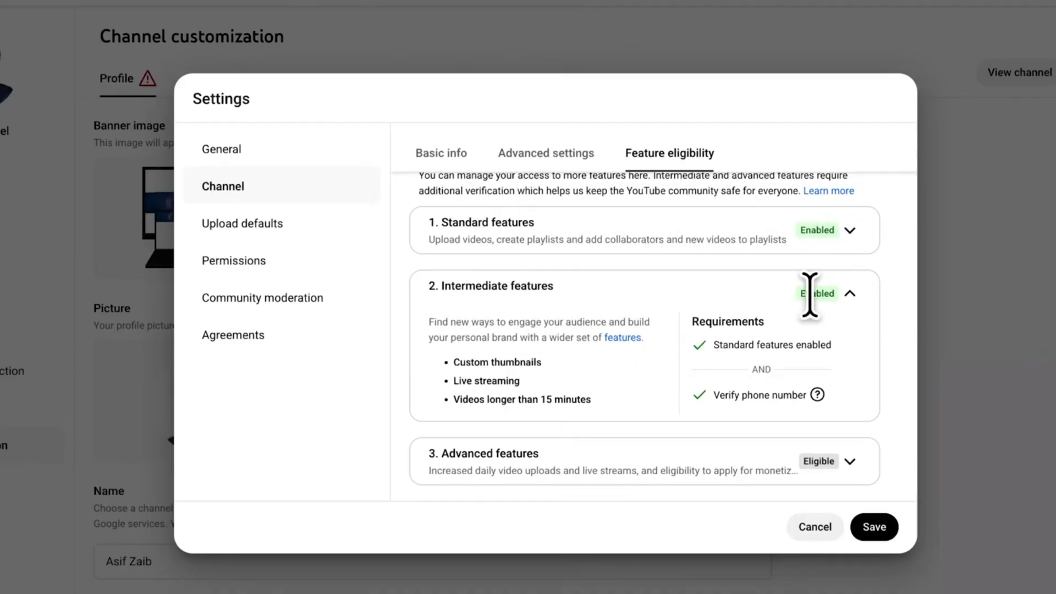
Step: Review the Advanced features perks: external links, more live streams and Shorts, A/B testing, monetization
left_click(849, 294)
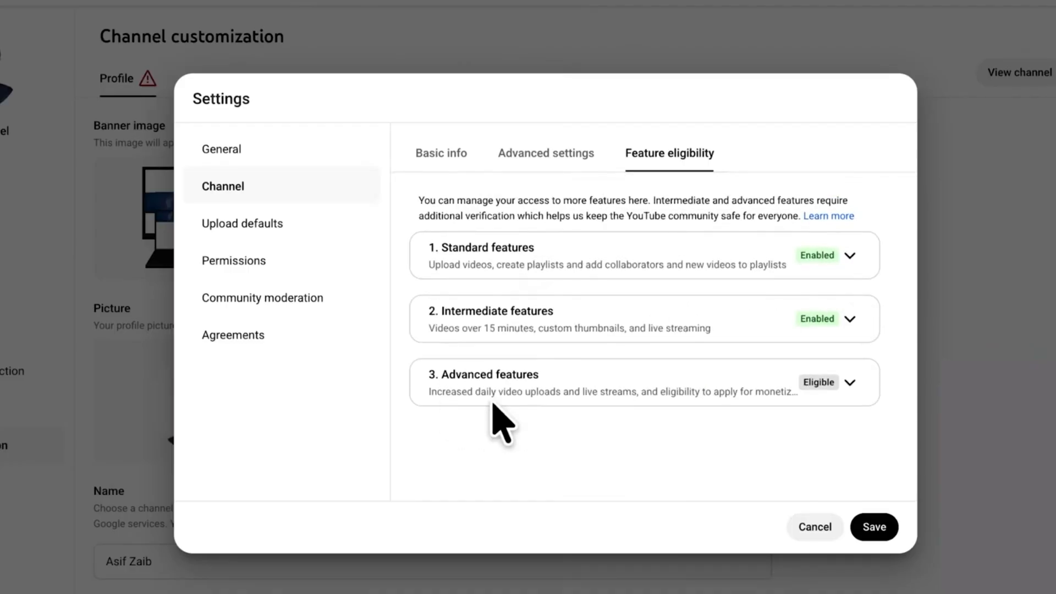
left_click(850, 383)
scroll(749, 448, "down", 2)
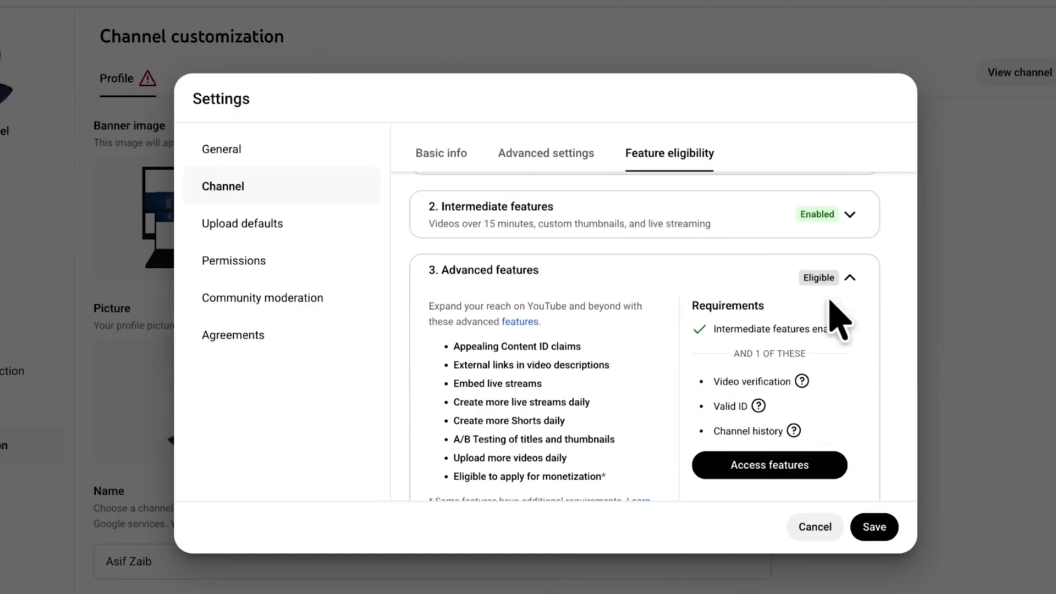
scroll(471, 365, "down", 1)
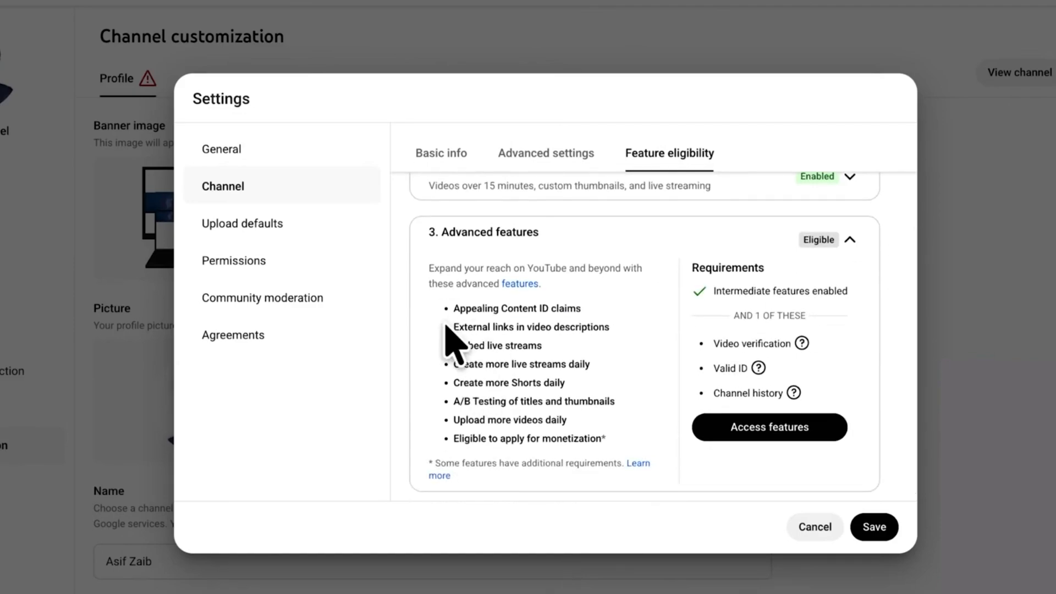
left_click_drag(453, 327, 609, 328)
left_click_drag(463, 364, 552, 364)
left_click_drag(462, 382, 566, 383)
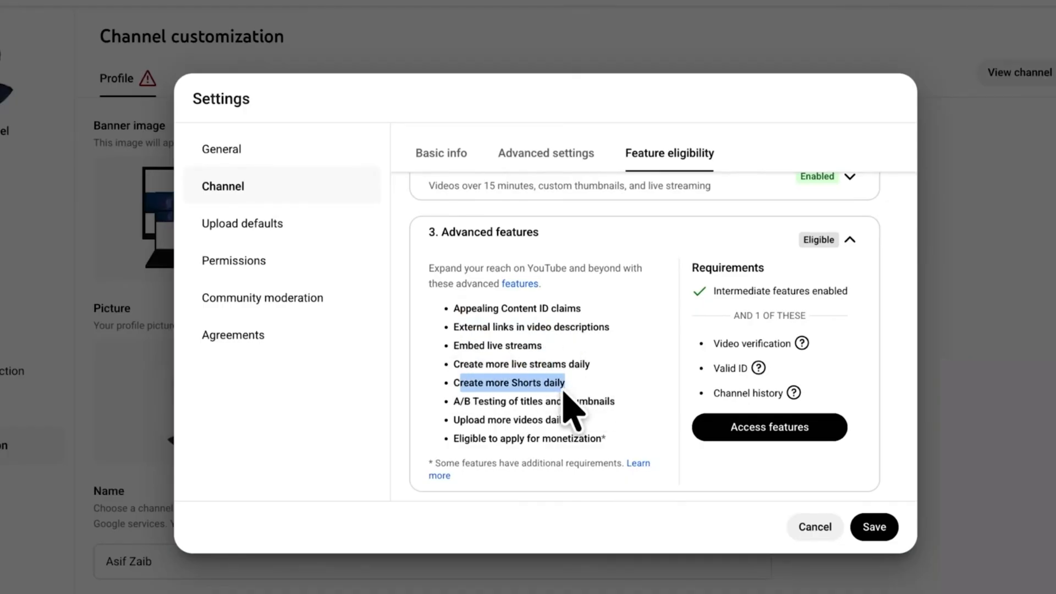
left_click_drag(460, 401, 598, 400)
left_click_drag(460, 437, 567, 436)
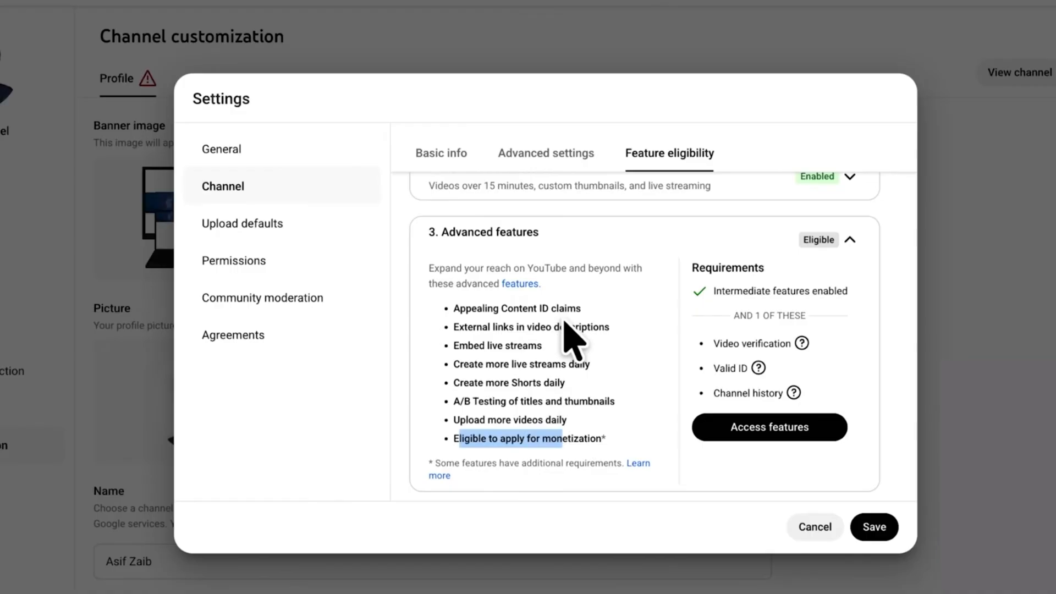
Step: Read the explanations of the Valid ID and Channel history requirements
left_click_drag(714, 367, 755, 373)
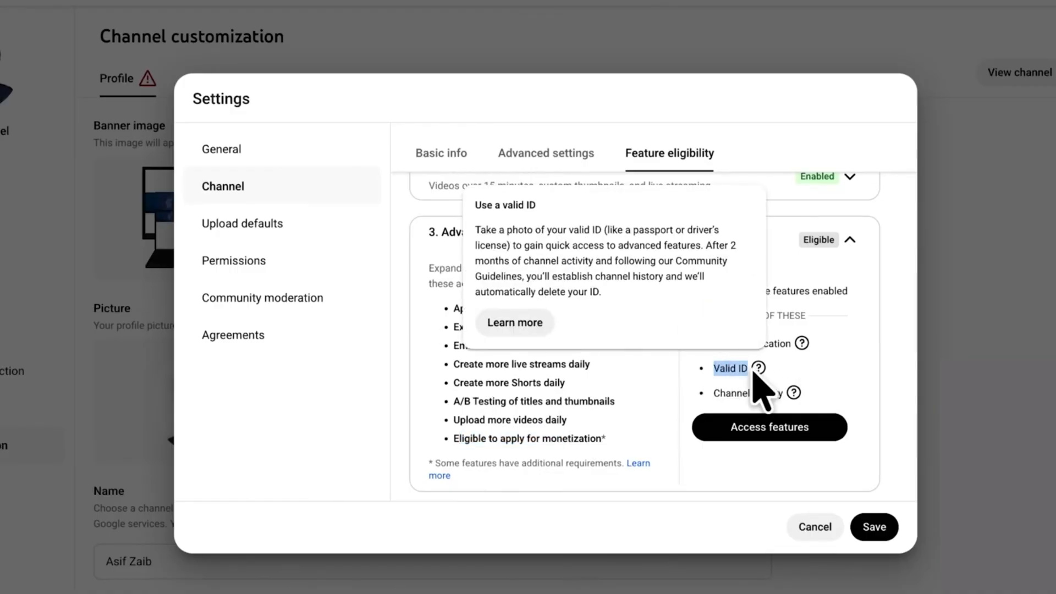
left_click(673, 399)
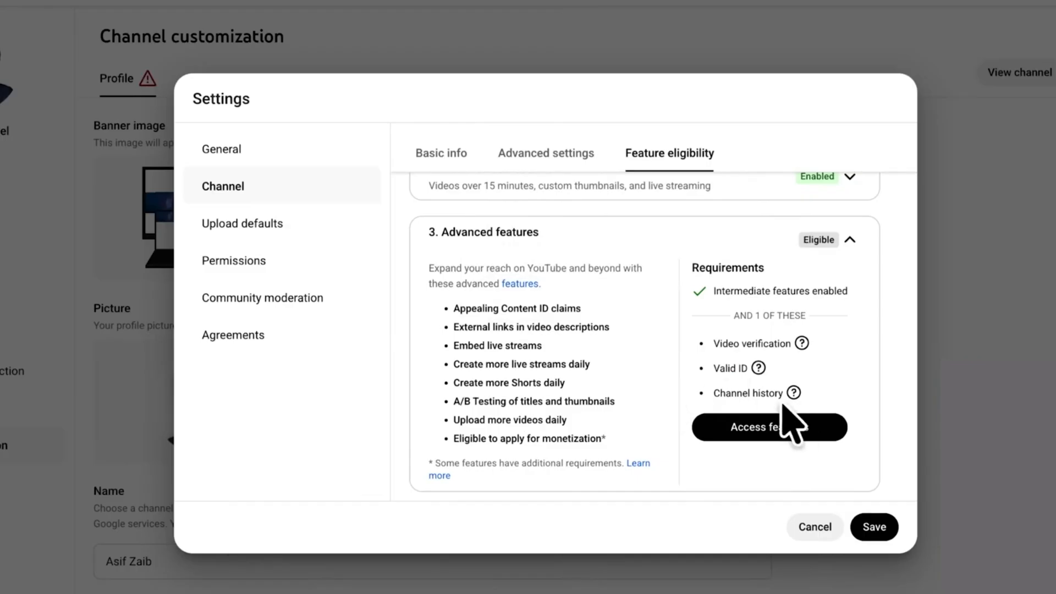
left_click_drag(713, 392, 790, 396)
Step: Save the channel settings and go to the Upload defaults page
mouse_move(794, 395)
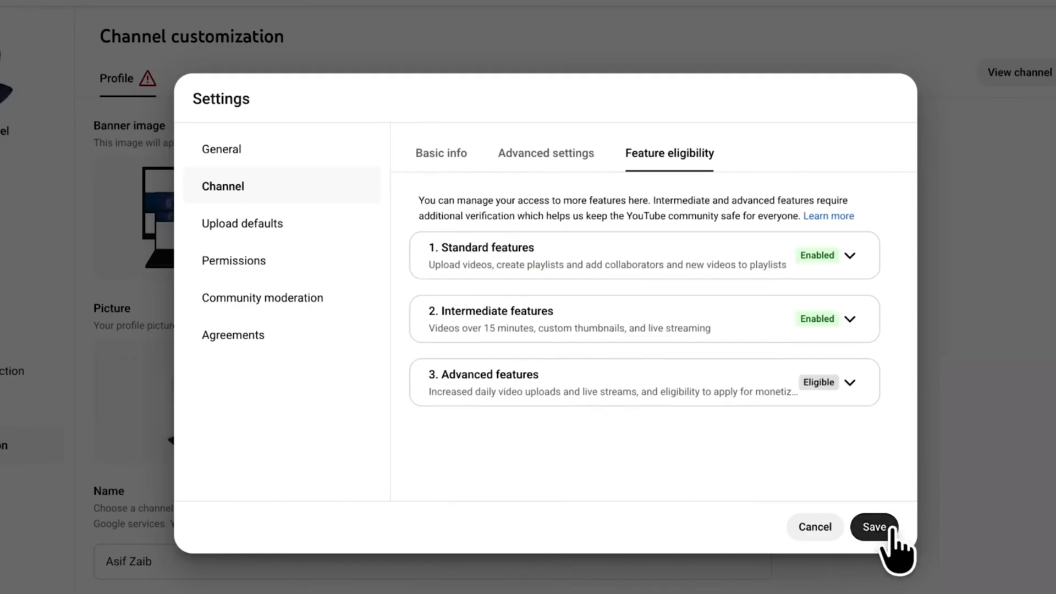
left_click(875, 528)
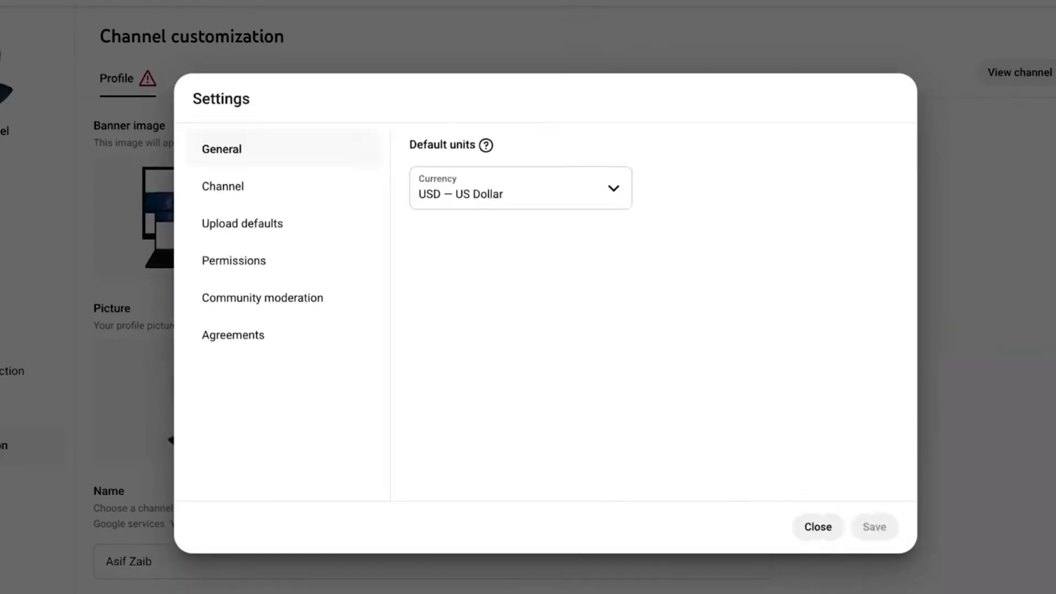
left_click(283, 190)
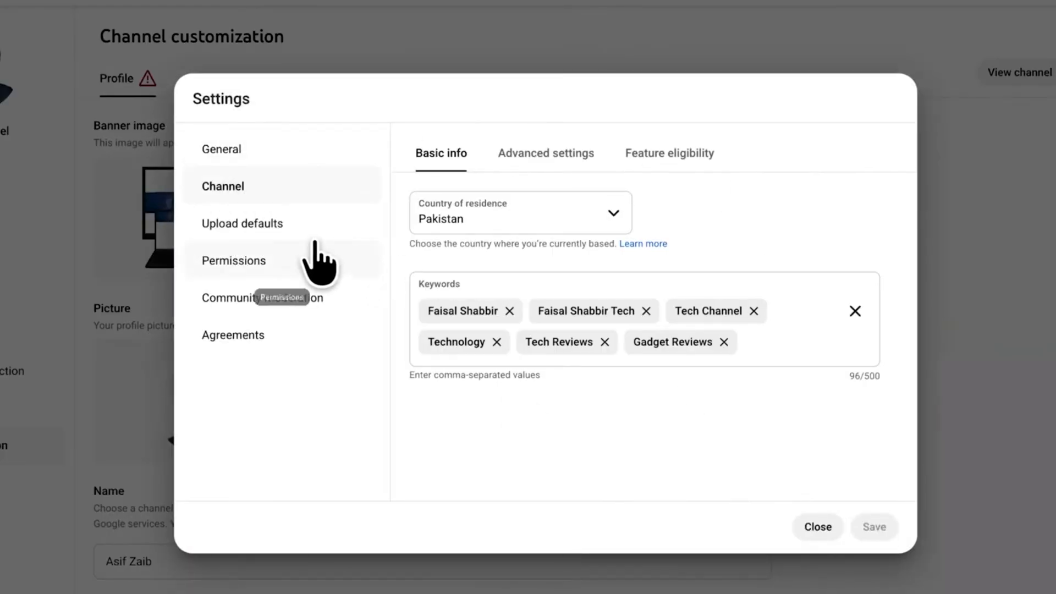
left_click(257, 226)
Step: Leave default title, description and visibility unset, closing the Visibility list without choosing
left_click(457, 220)
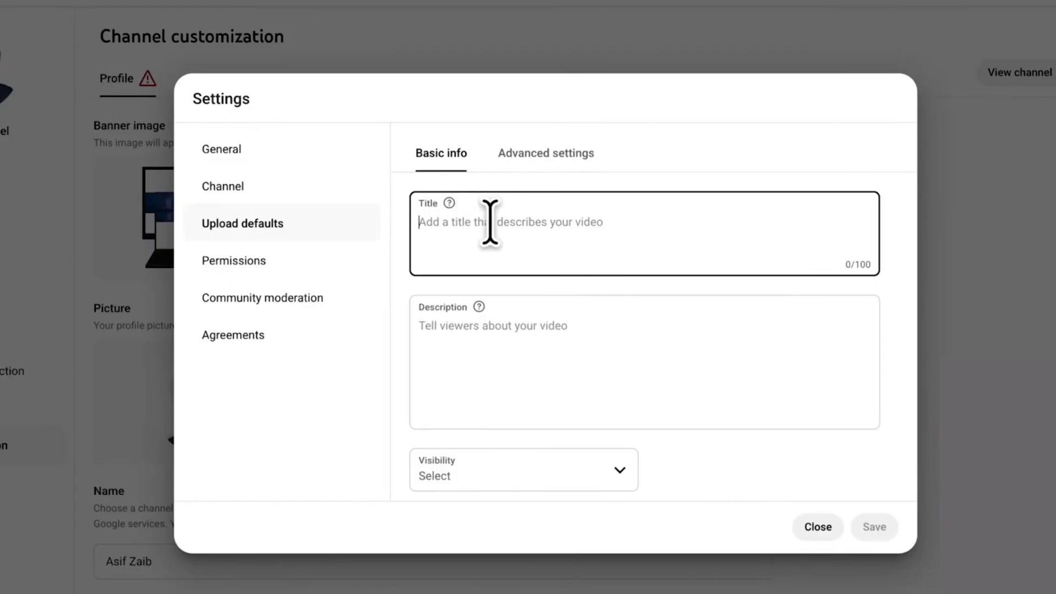
left_click(520, 324)
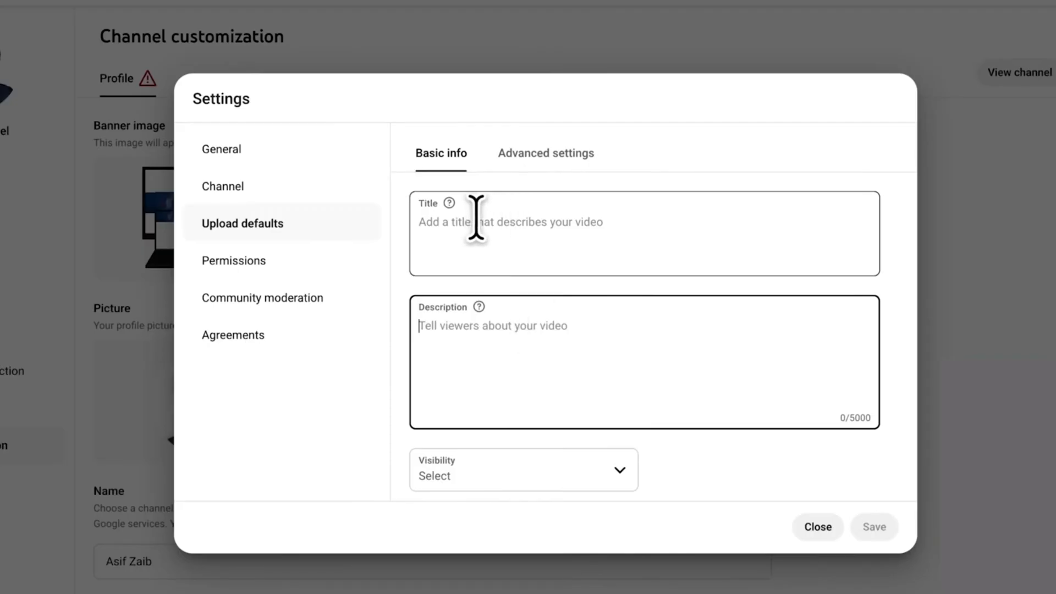
scroll(690, 224, "down", 2)
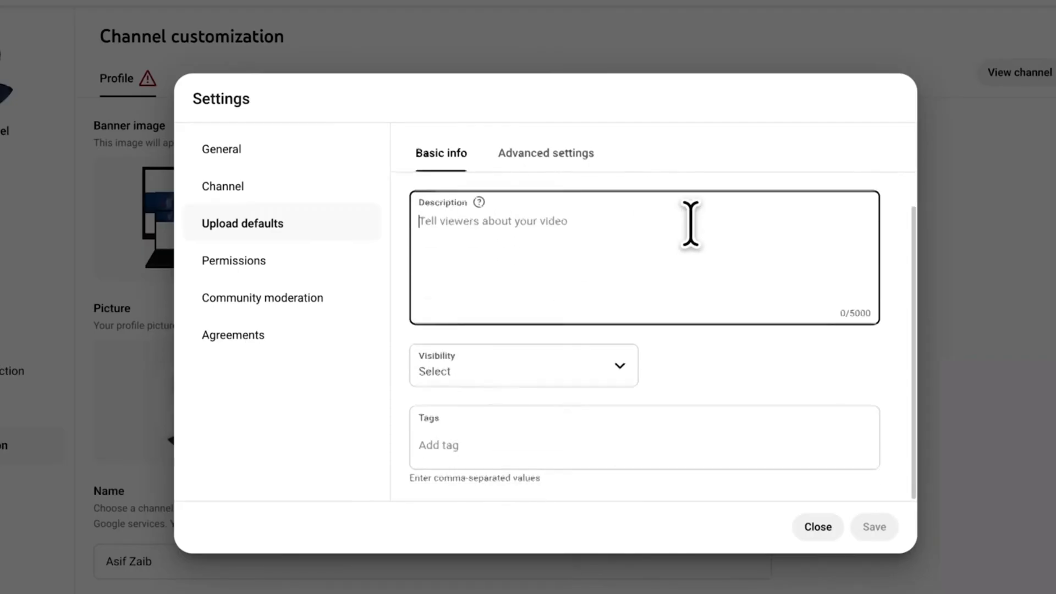
left_click(621, 366)
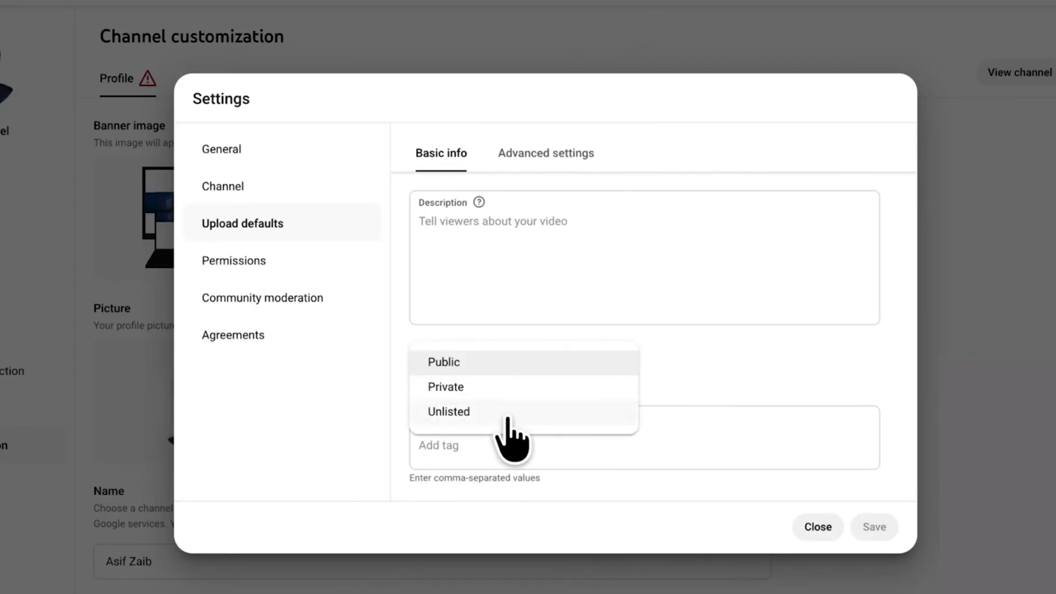
left_click(673, 376)
left_click(622, 364)
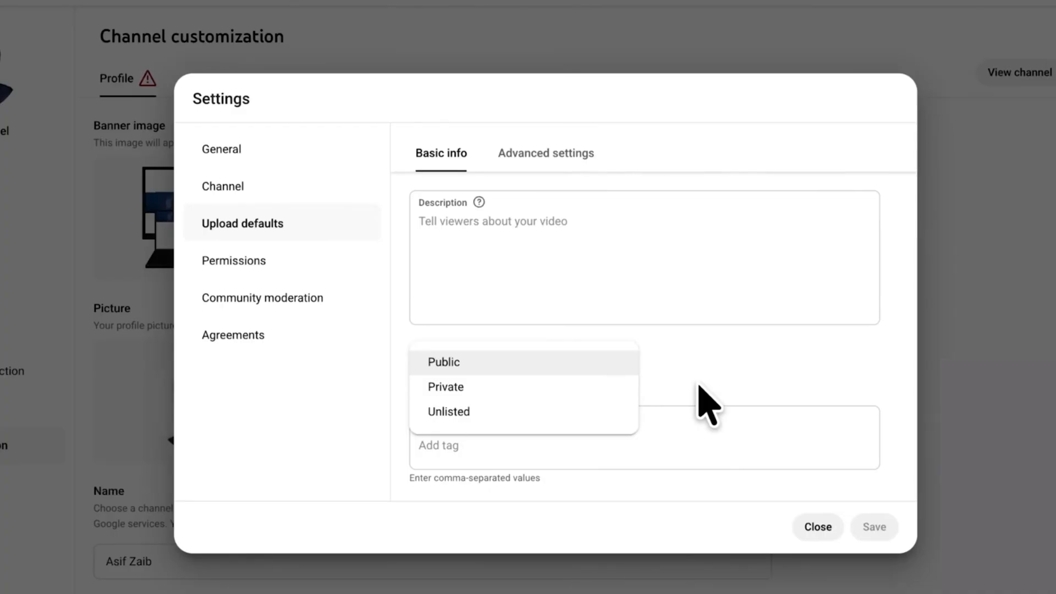
left_click(699, 386)
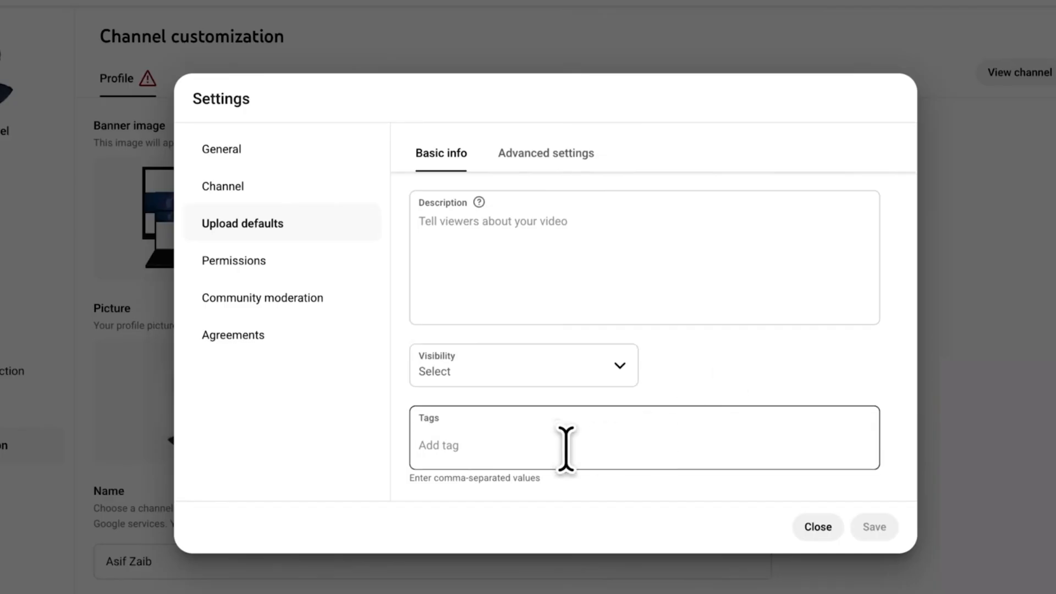
Step: Set upload defaults to Education category, Urdu language and Basic comment moderation
left_click(565, 156)
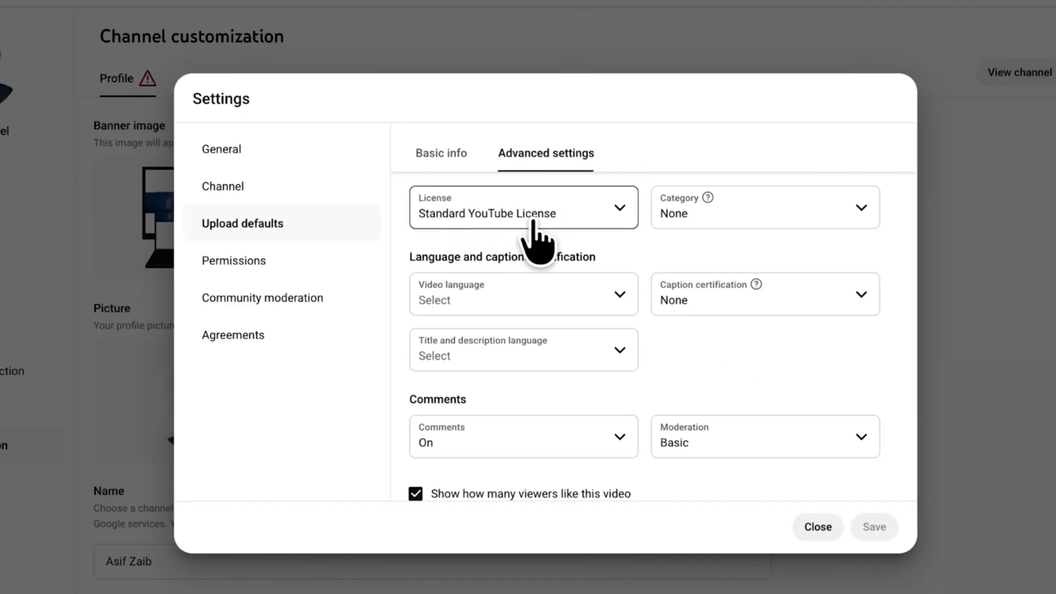
left_click(760, 221)
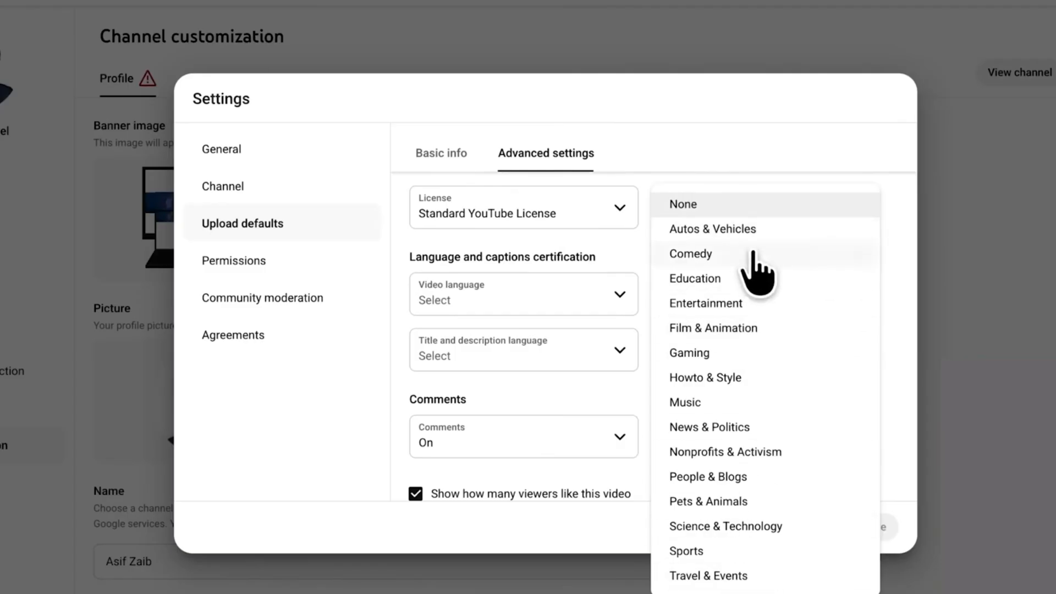
left_click(713, 280)
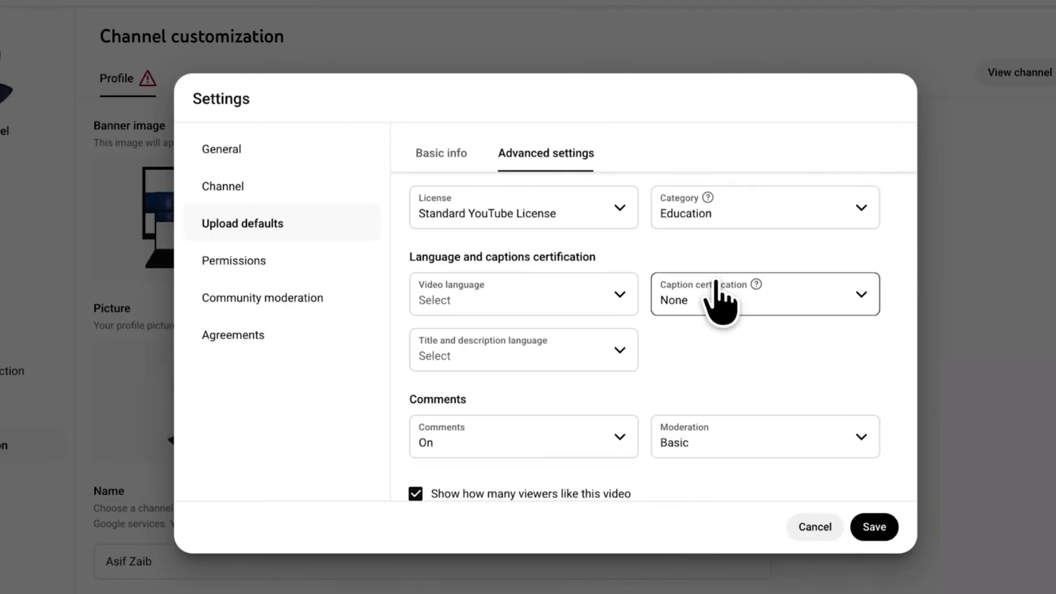
left_click(629, 294)
scroll(545, 585, "down", 20)
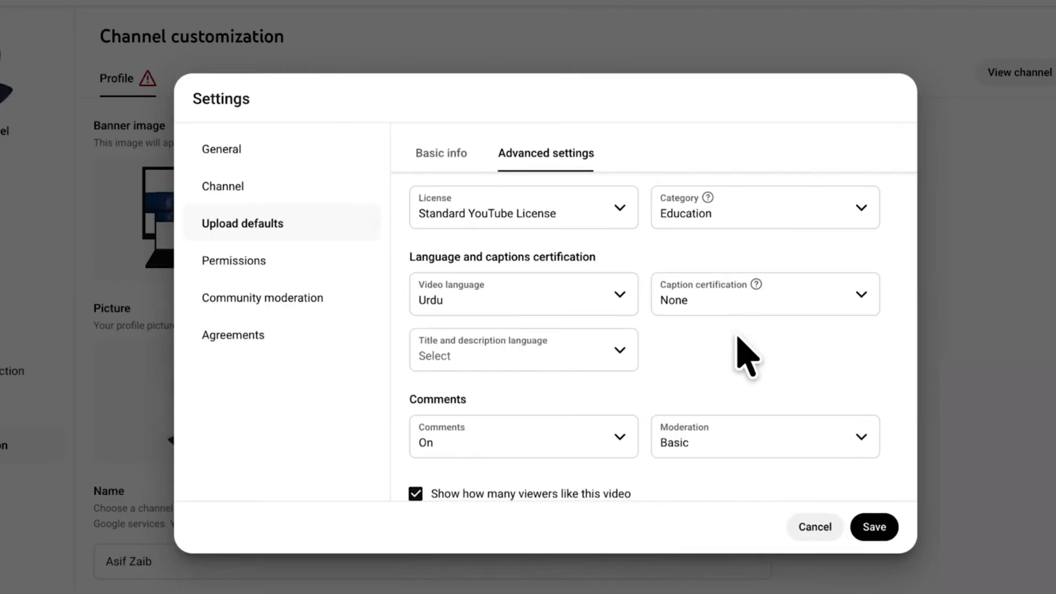
scroll(737, 333, "down", 1)
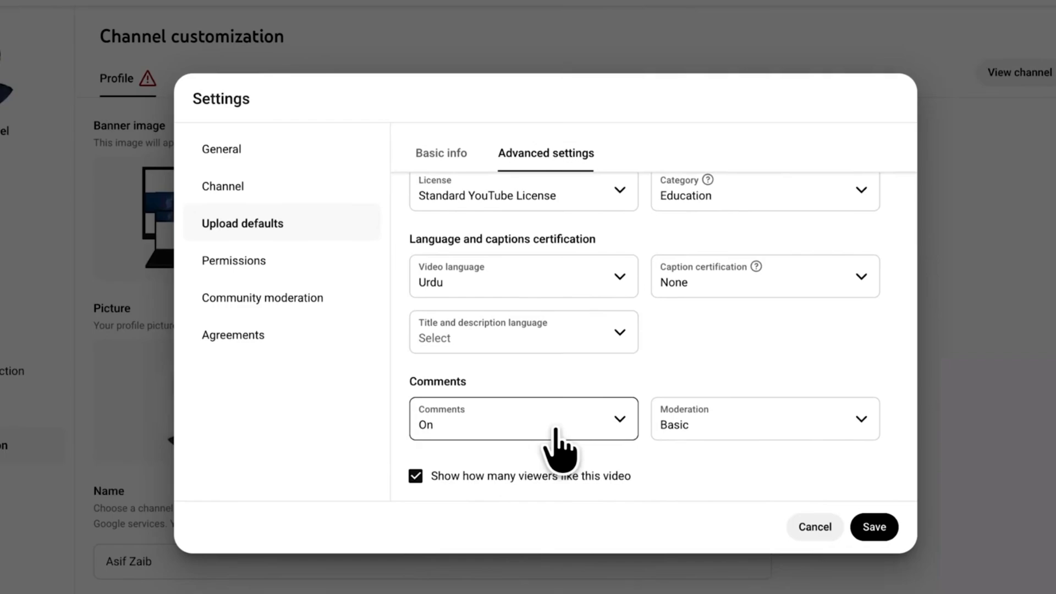
left_click(708, 440)
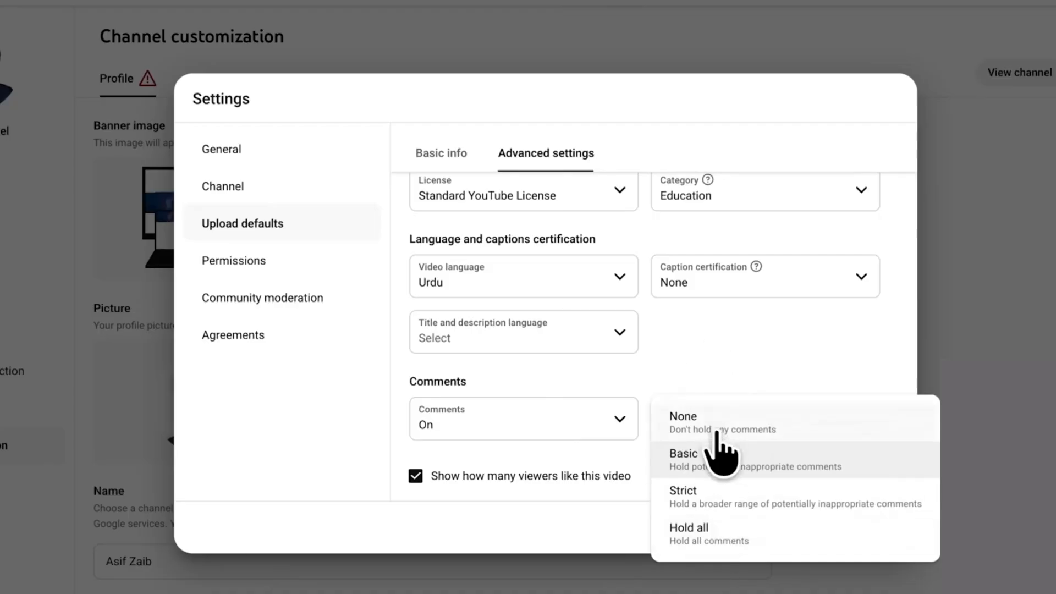
left_click(756, 462)
left_click(248, 264)
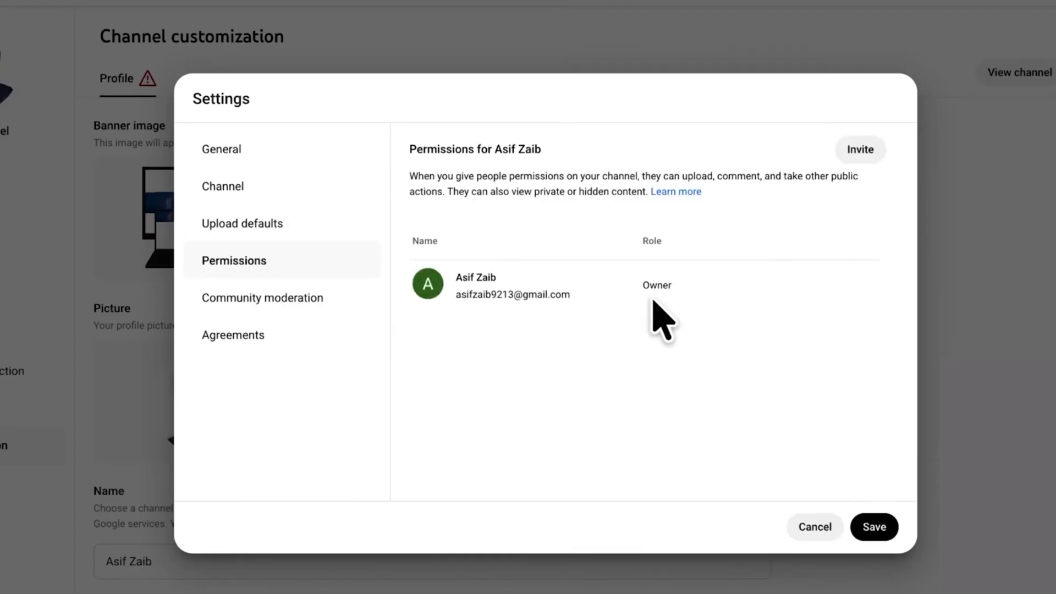
Step: View the access roles in the Invite popup, then dismiss it without sending
left_click(855, 149)
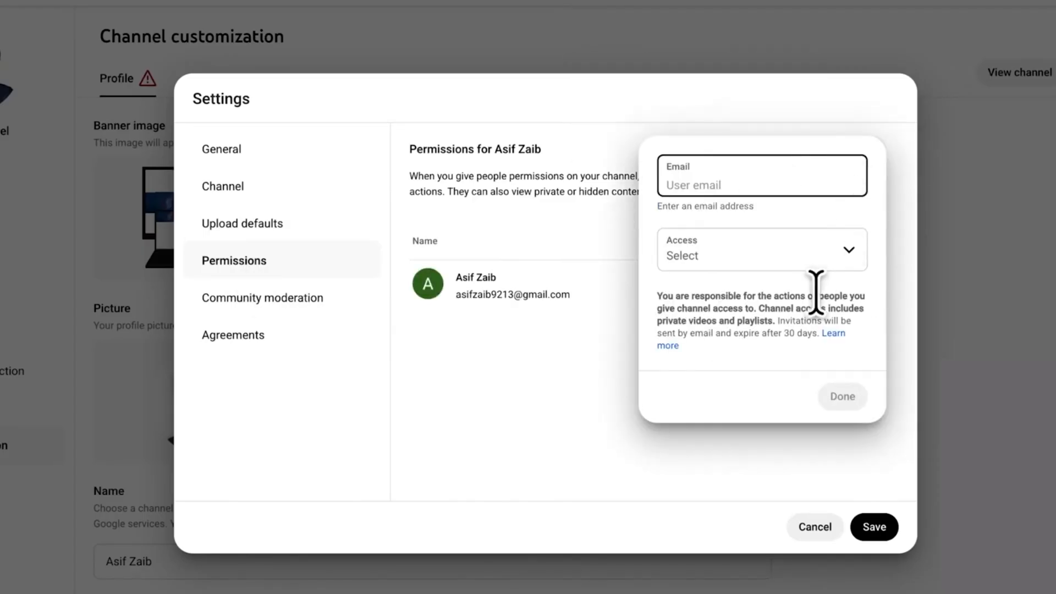
left_click(781, 247)
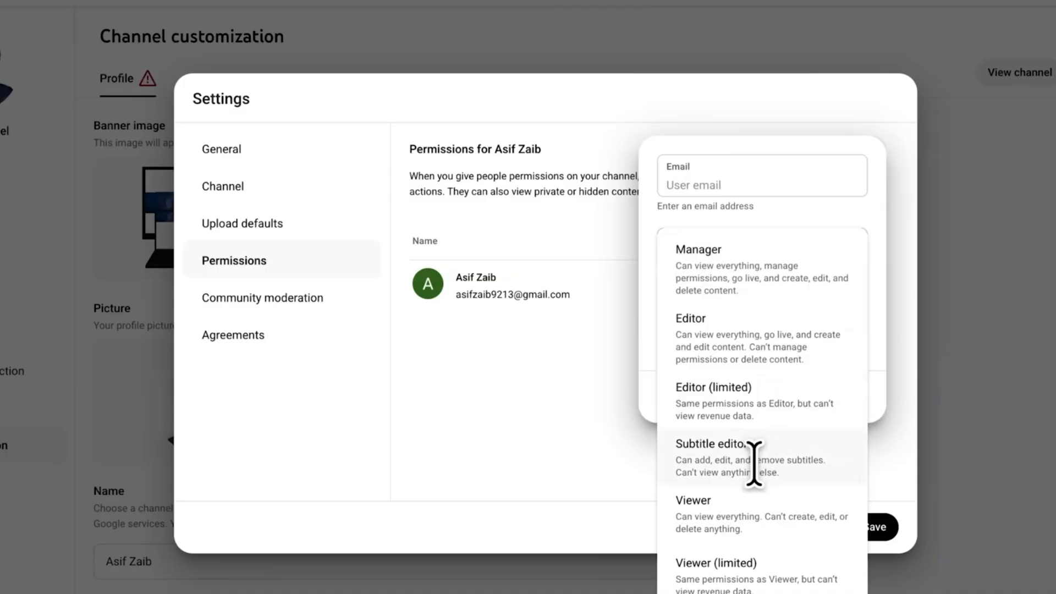
left_click(768, 219)
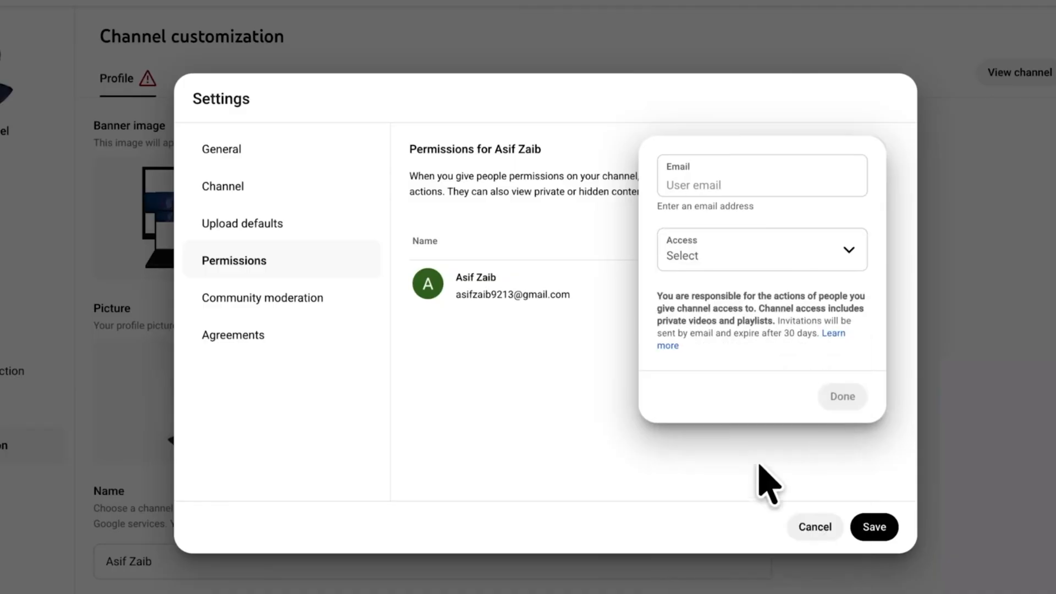
left_click(755, 467)
Step: In Community moderation, hold comments with hashtags and URLs for review
left_click(270, 300)
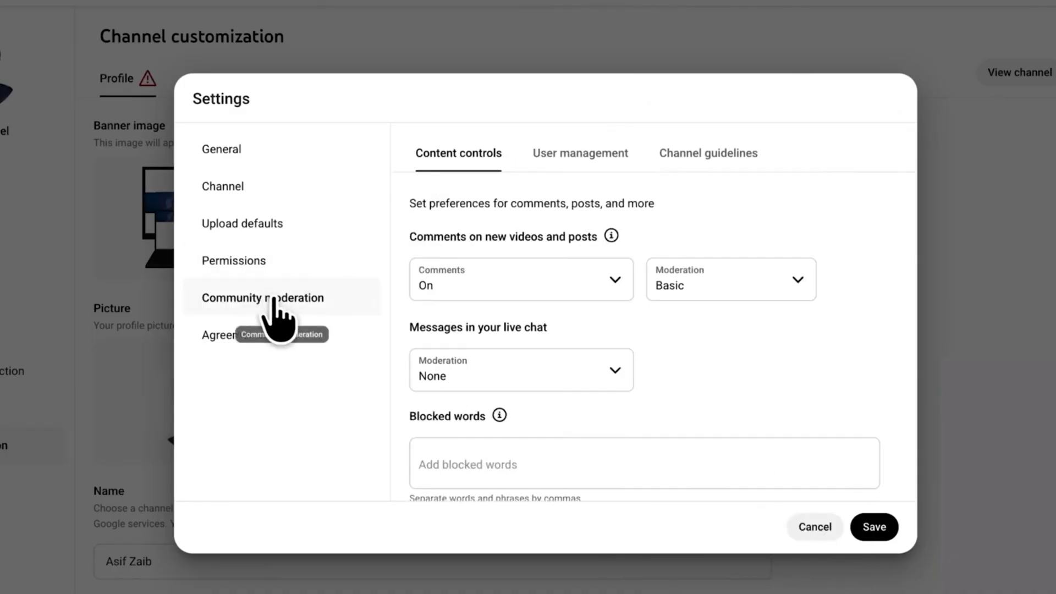
scroll(707, 365, "down", 2)
left_click(457, 383)
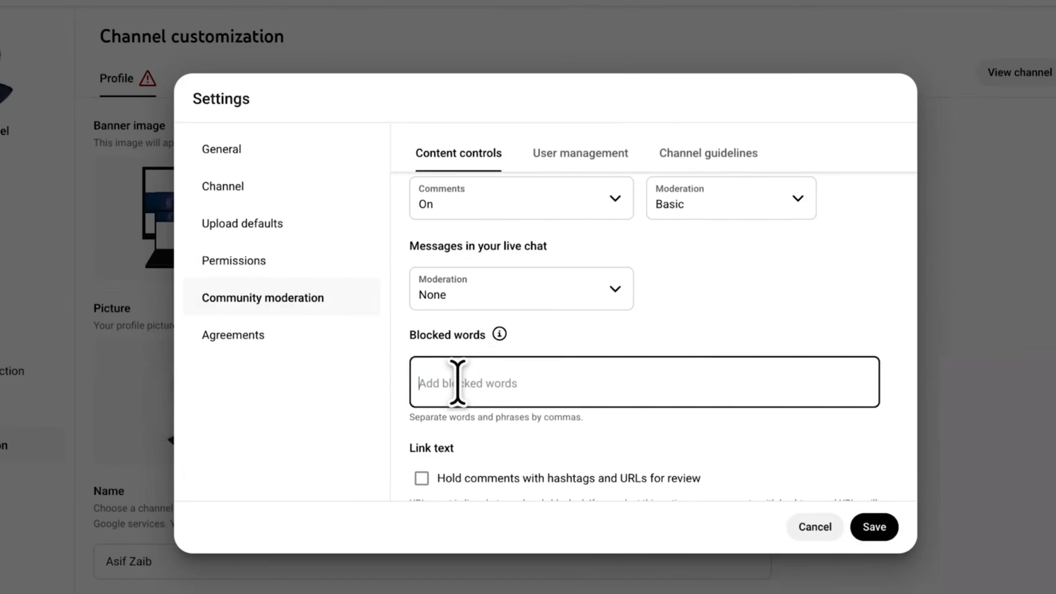
left_click_drag(410, 330, 495, 361)
left_click(504, 383)
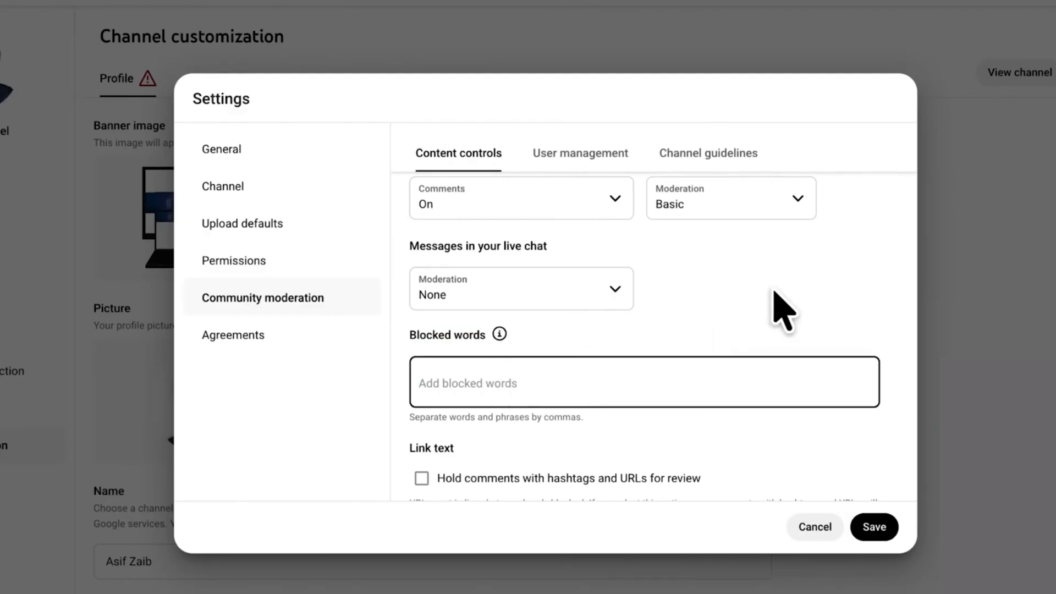
scroll(629, 416, "down", 1)
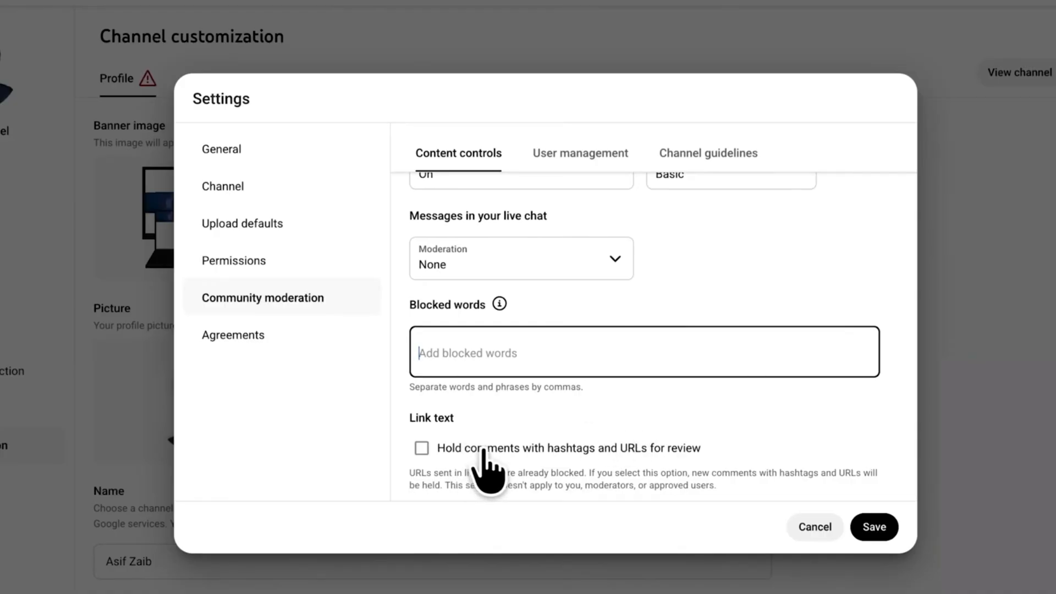
left_click(422, 448)
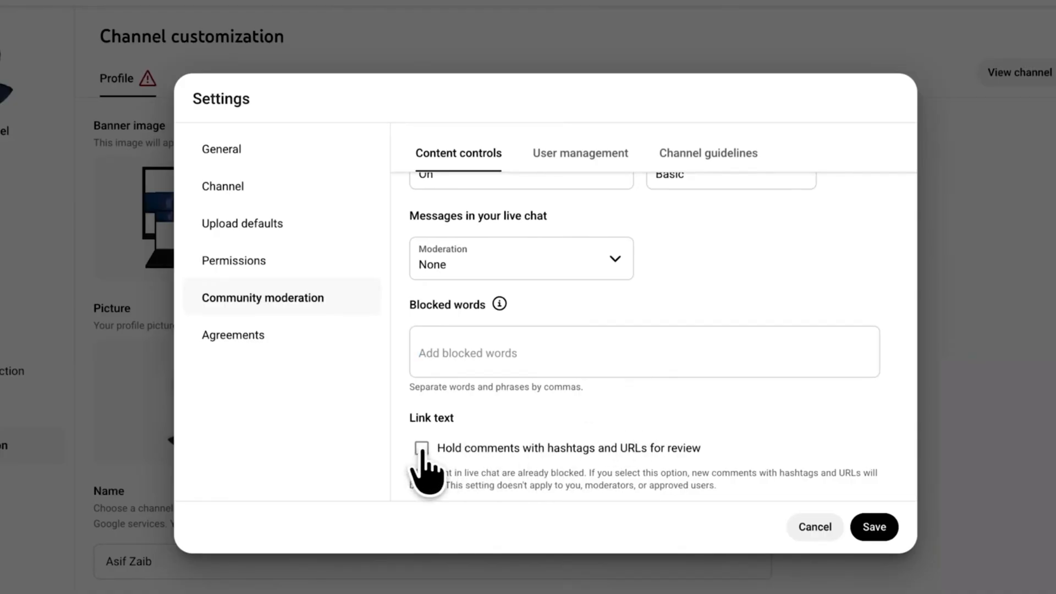
Step: Look over the User management settings, then save all channel settings
left_click(569, 155)
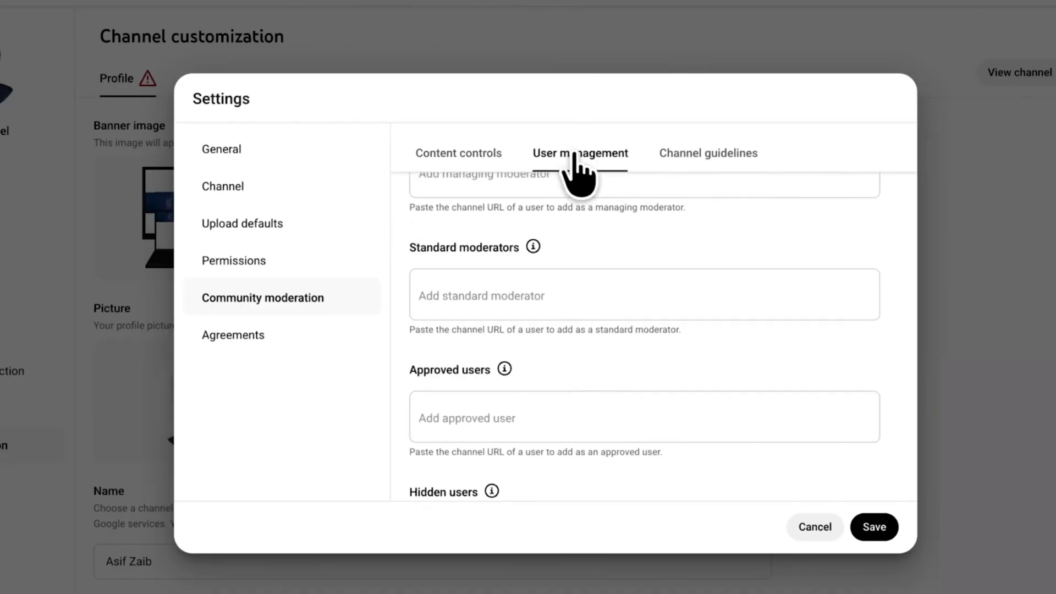
scroll(660, 259, "down", 2)
scroll(666, 270, "down", 2)
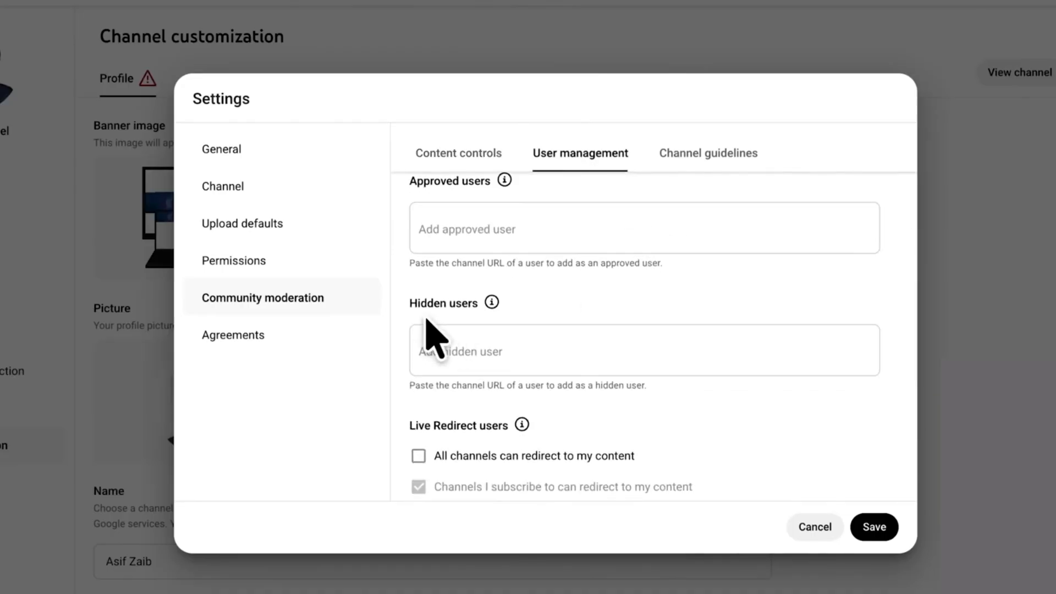
left_click(565, 342)
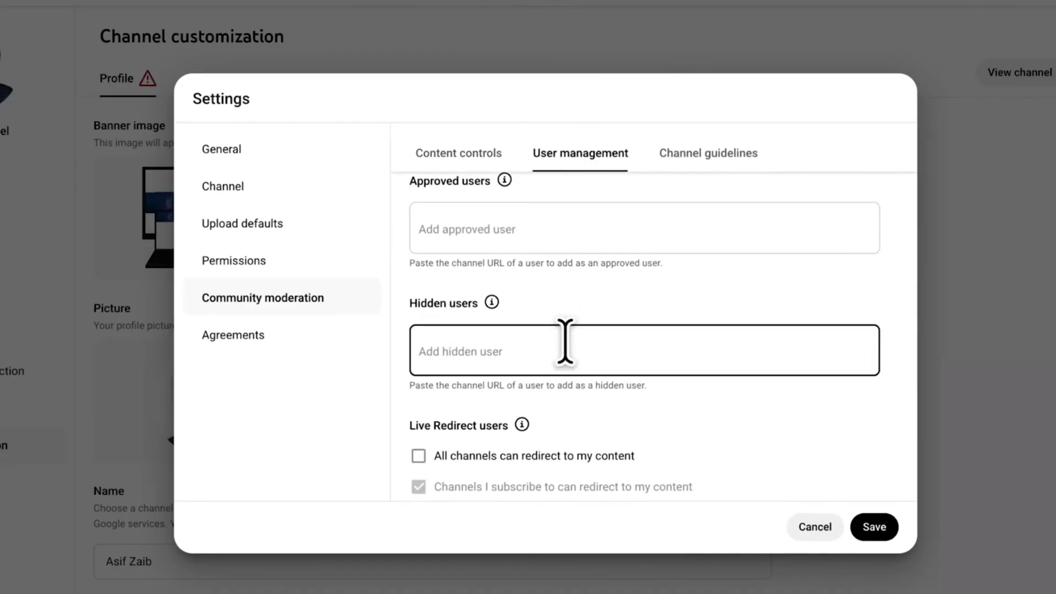
scroll(824, 365, "up", 2)
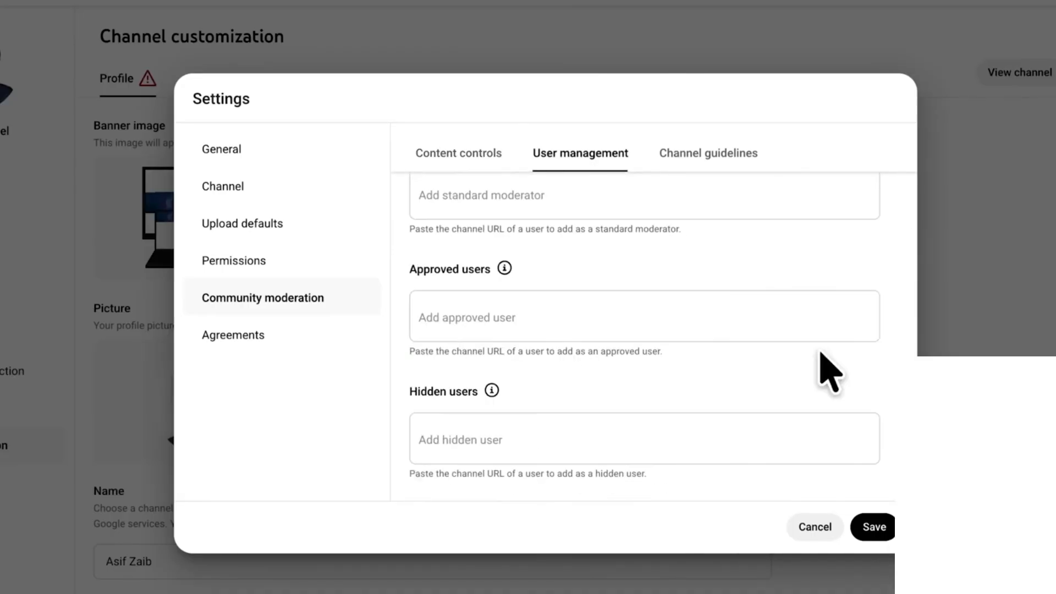
left_click(874, 527)
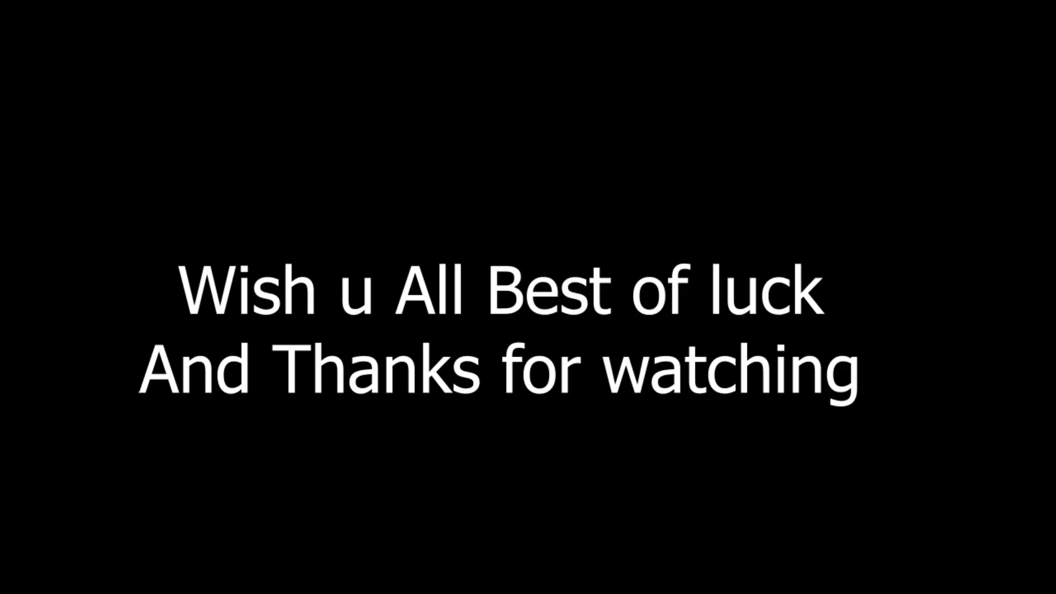